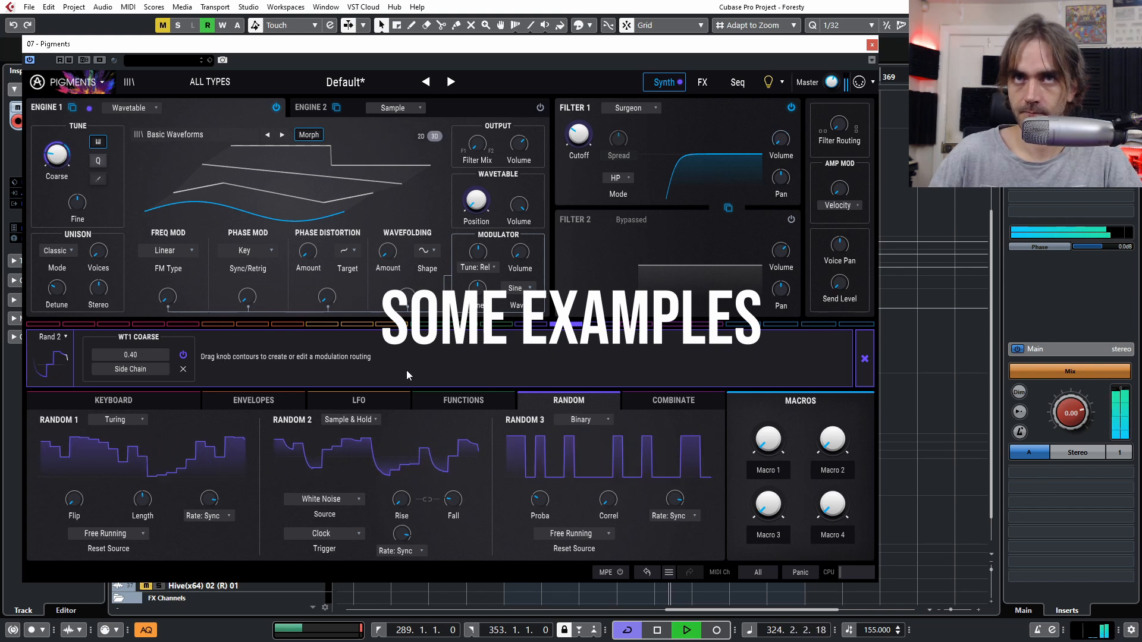
Step: Quantize Engine 1's coarse pitch modulation and adjust the rise and fall times of Random 2
left_click(99, 161)
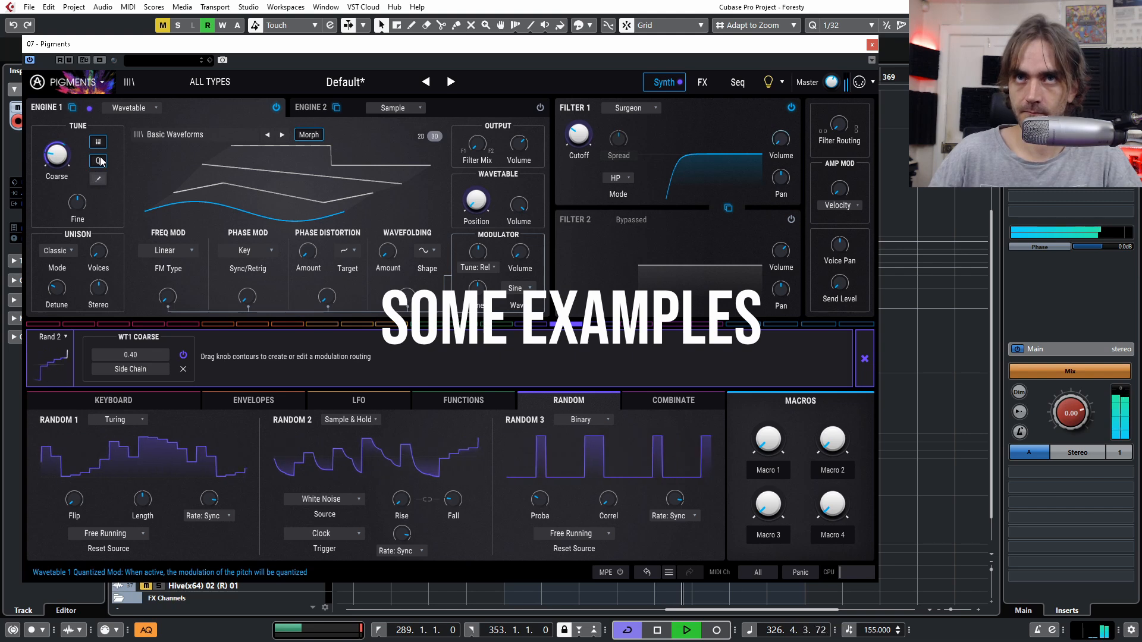
left_click(865, 357)
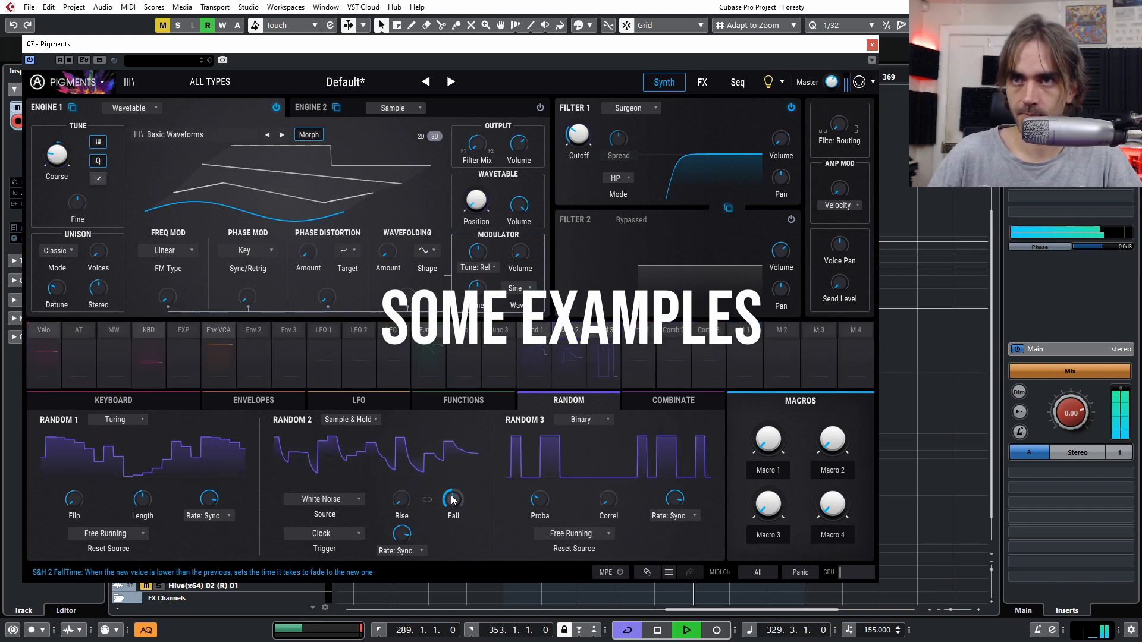
left_click_drag(401, 509, 399, 501)
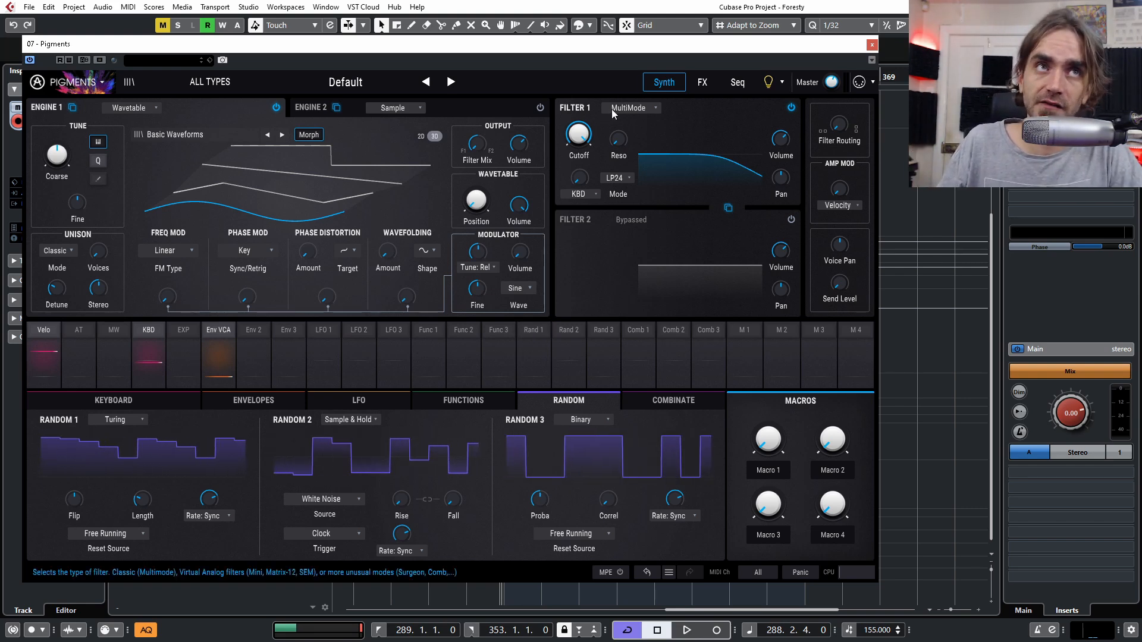
Step: Bypass Filter 1
left_click(792, 107)
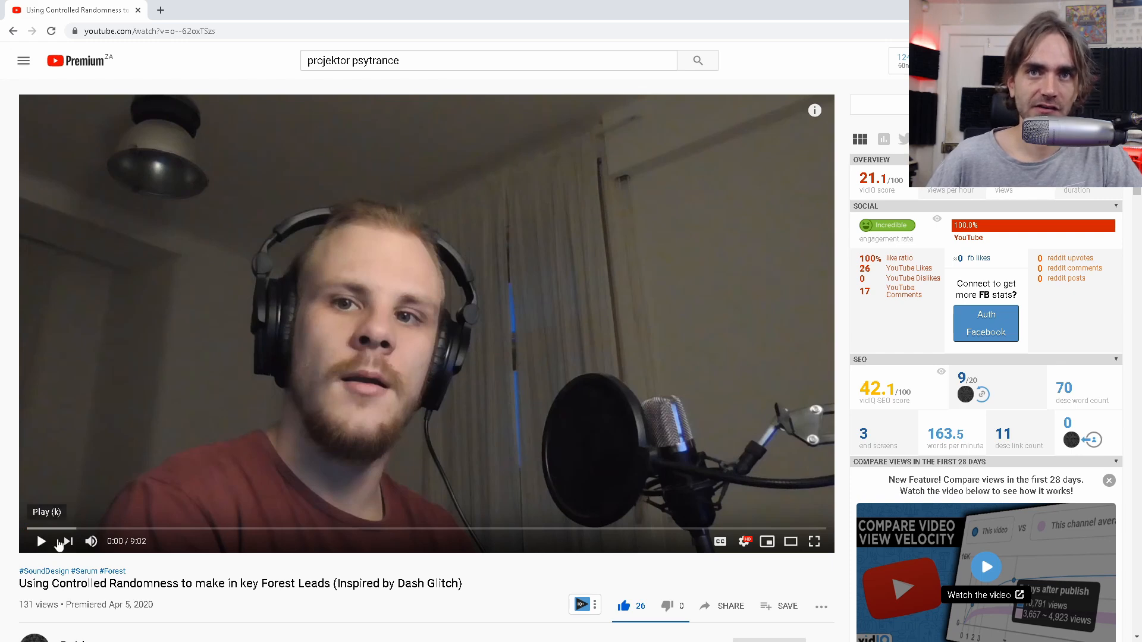
Step: Skim the YouTube video on controlled randomness for forest leads to about 3:31 and close its tab
left_click_drag(81, 528, 340, 551)
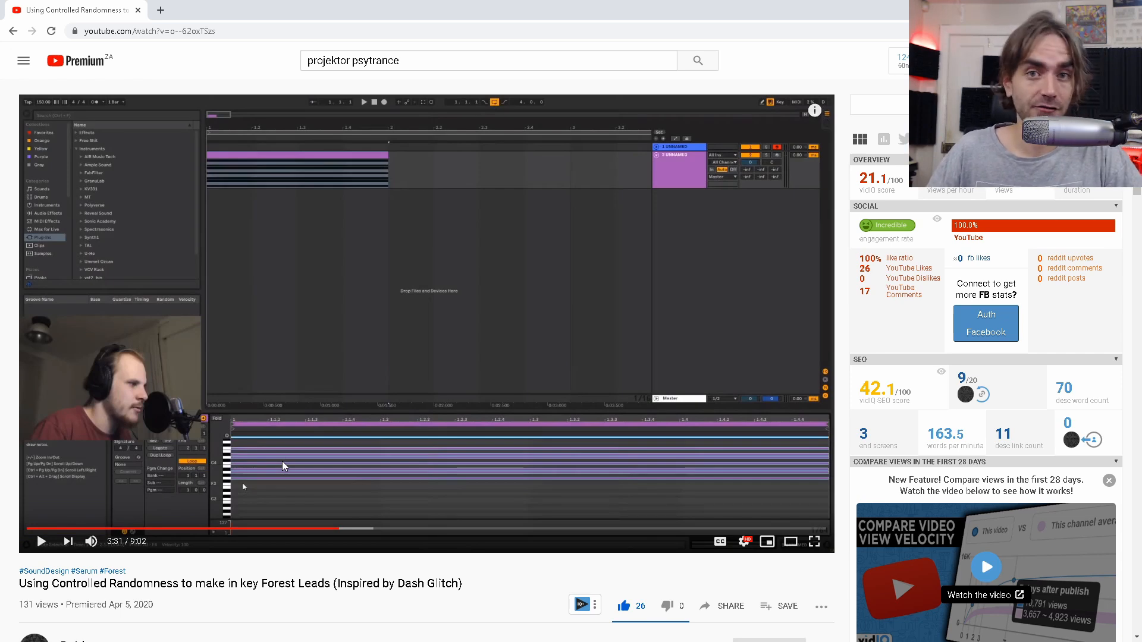
left_click(137, 10)
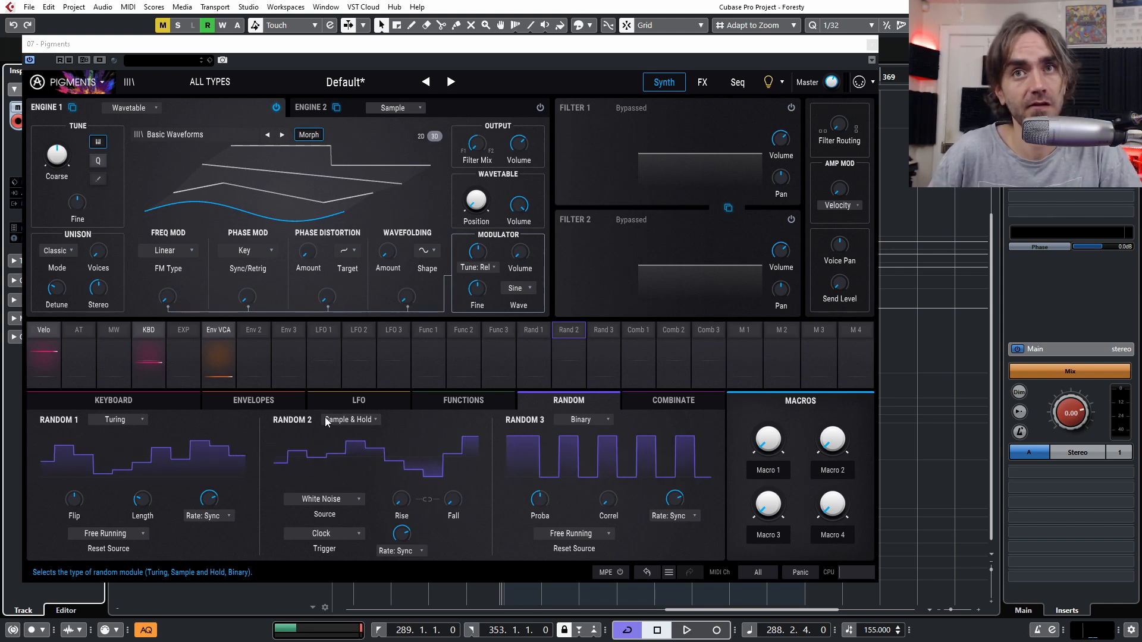
left_click_drag(58, 155, 57, 187)
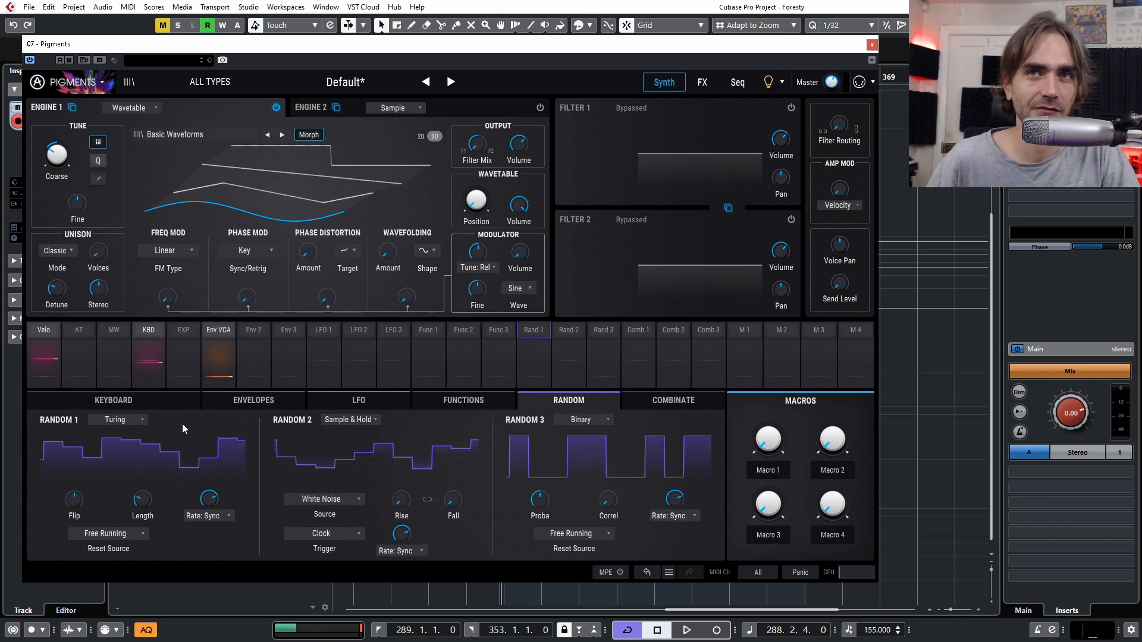
left_click(123, 423)
left_click(357, 420)
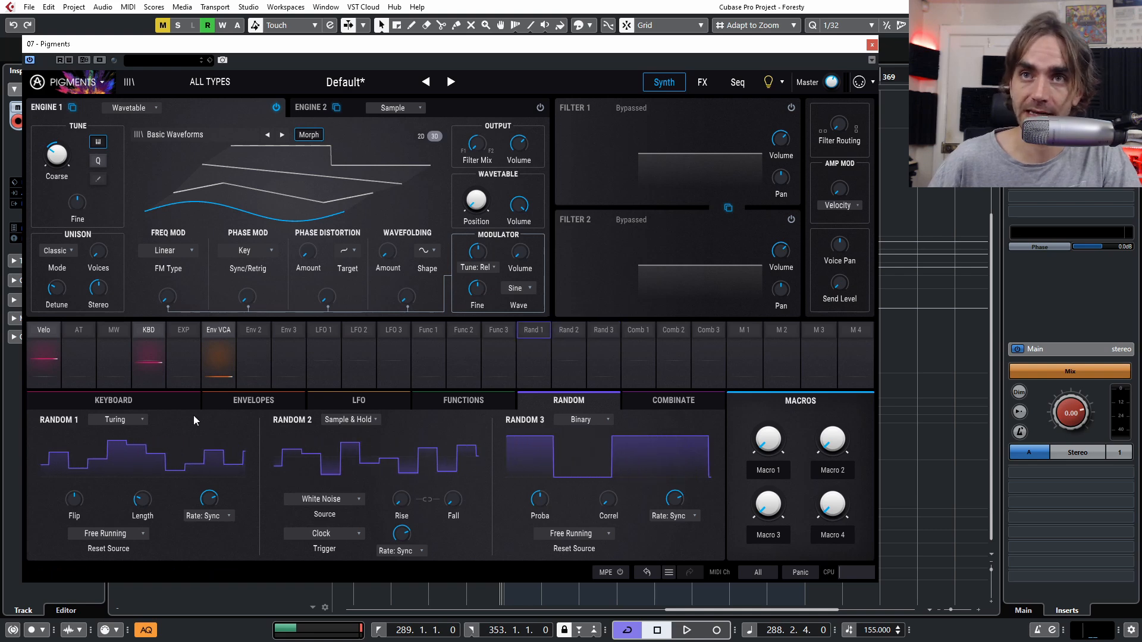
left_click(354, 420)
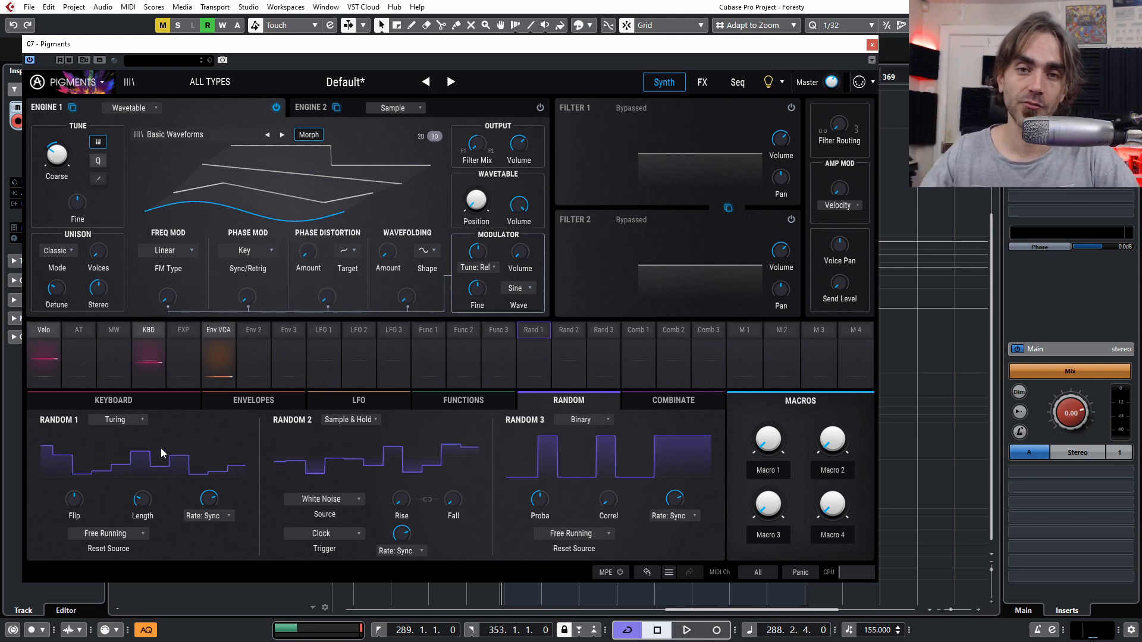
Step: Speed up the synced rates of Random 1 and Random 2 and lower Random 1's Flip probability to its minimum
mouse_move(231, 491)
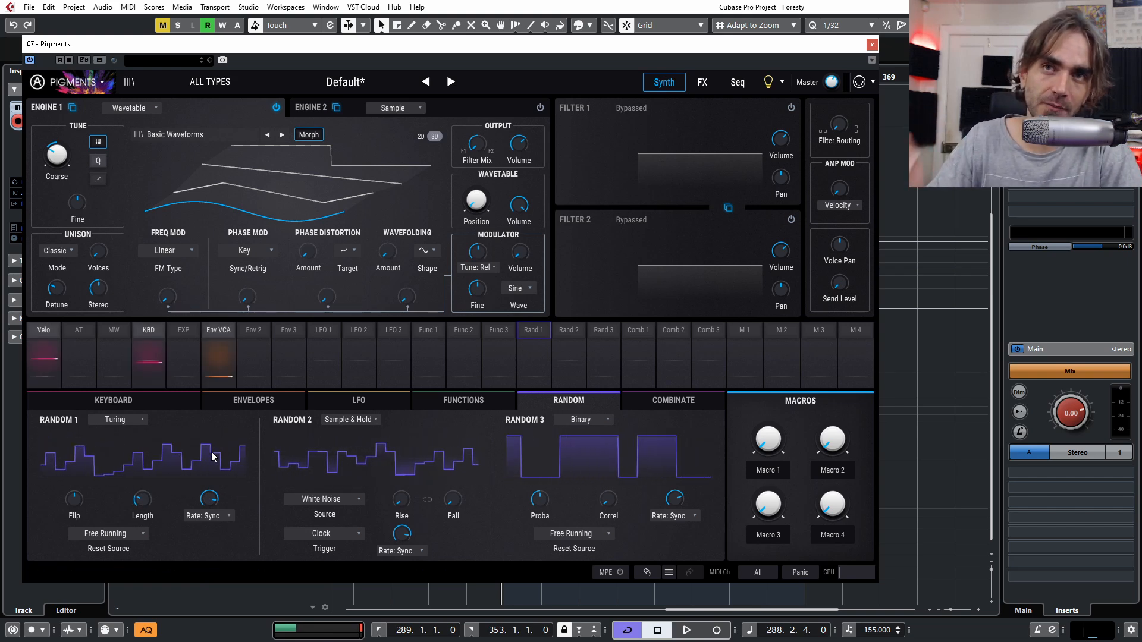
mouse_move(74, 509)
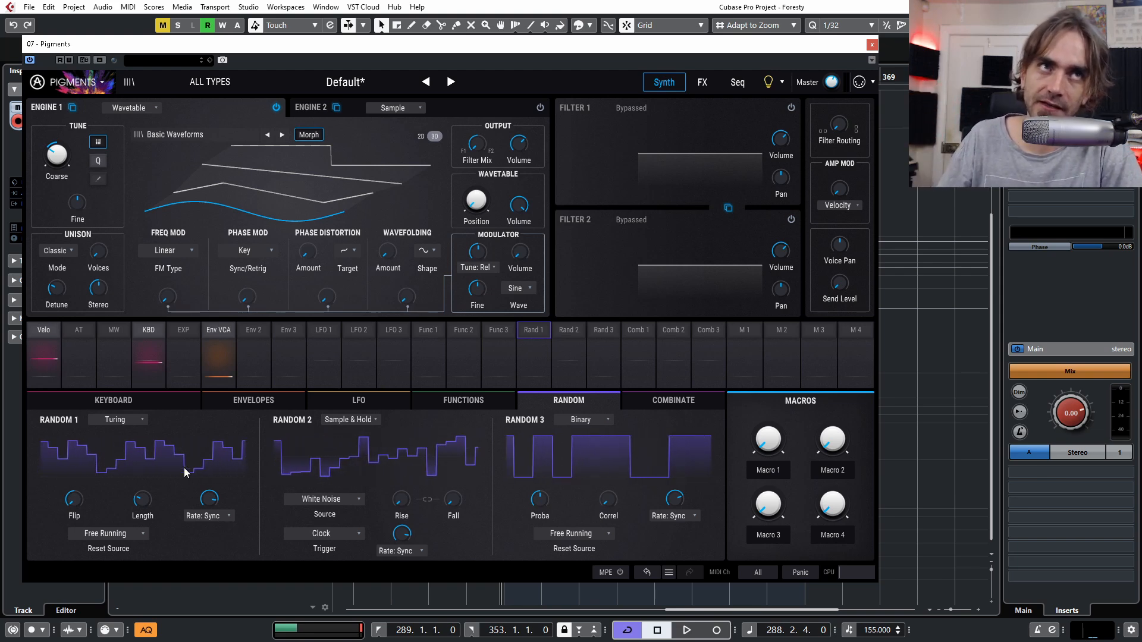
mouse_move(74, 501)
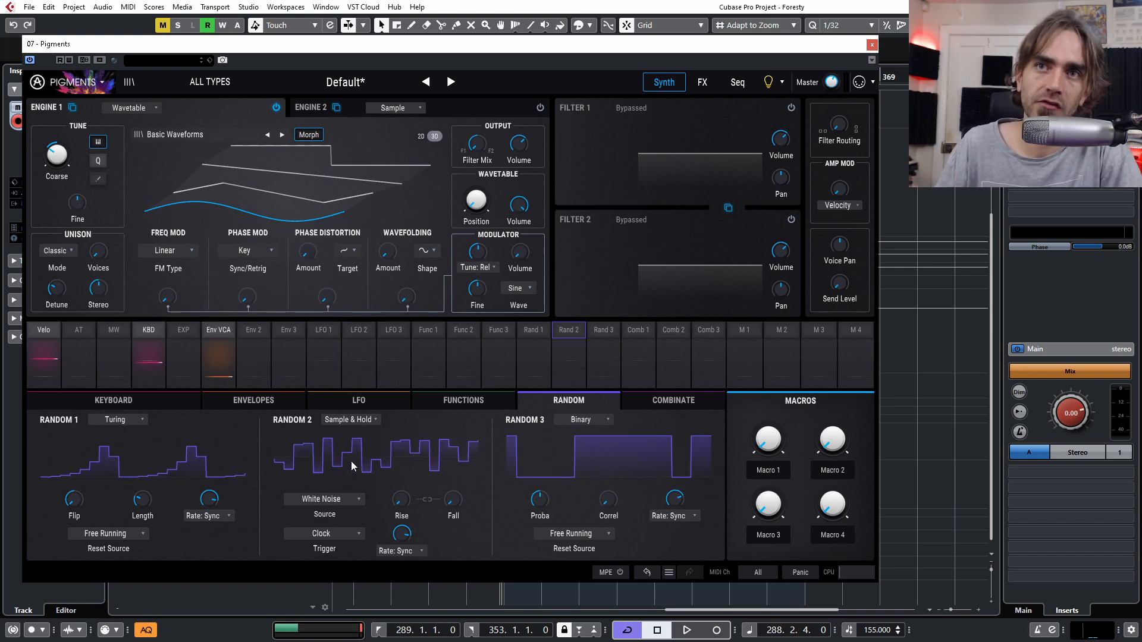
Step: Try smoothing Random 2's stepped output with different rise and fall times, and toggle the link between them
left_click_drag(401, 500, 401, 464)
left_click_drag(452, 504, 452, 470)
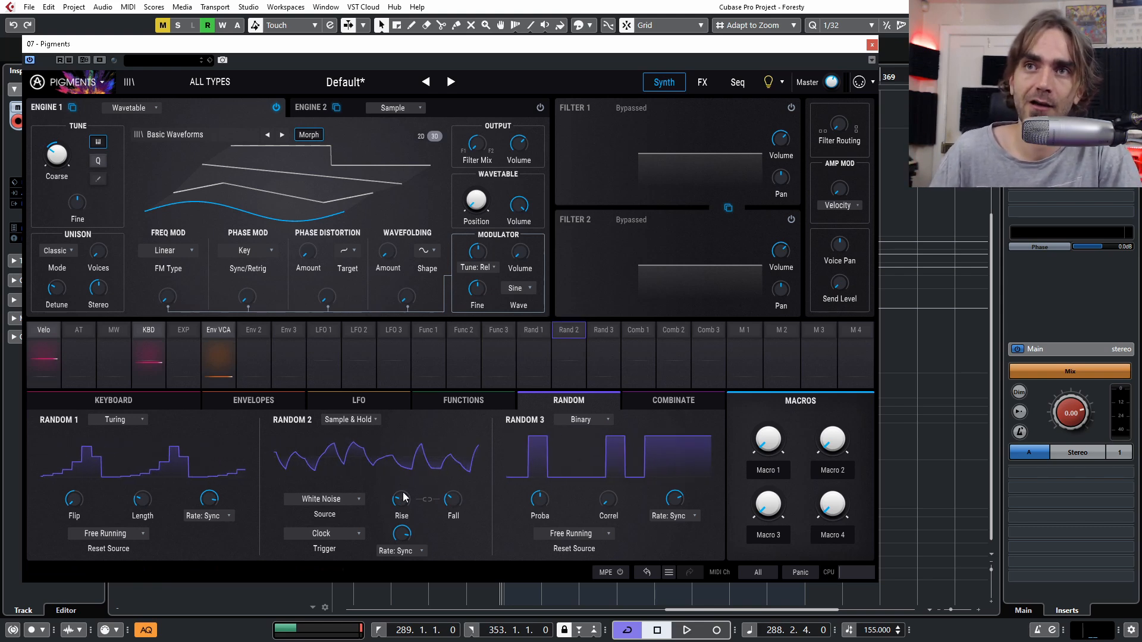
mouse_move(400, 502)
left_click_drag(400, 499, 400, 498)
mouse_move(452, 499)
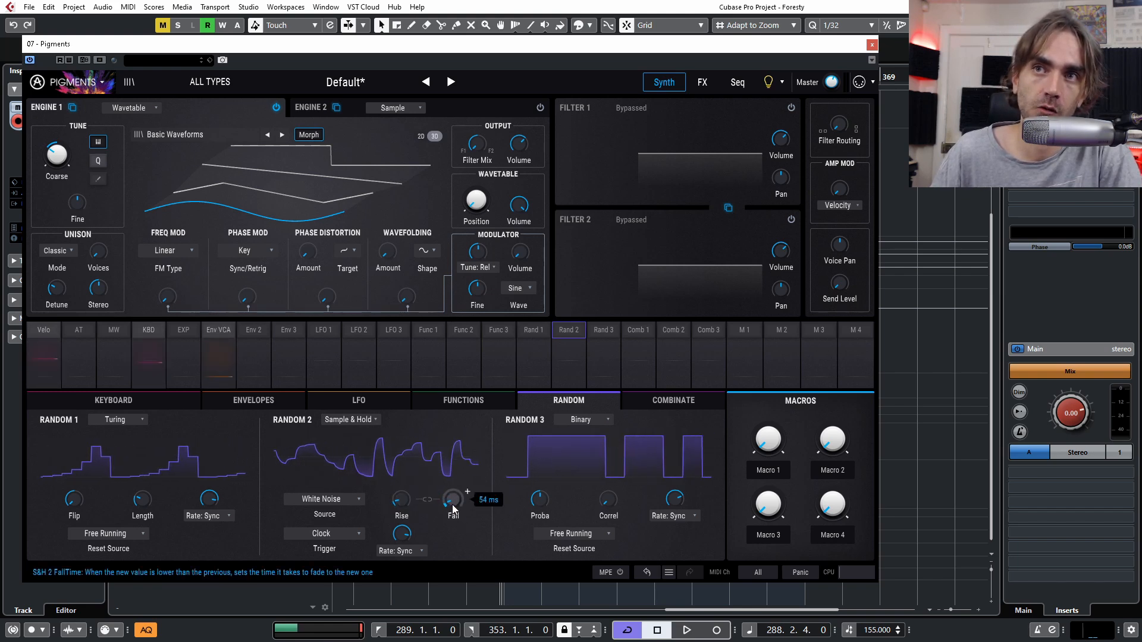
left_click(428, 500)
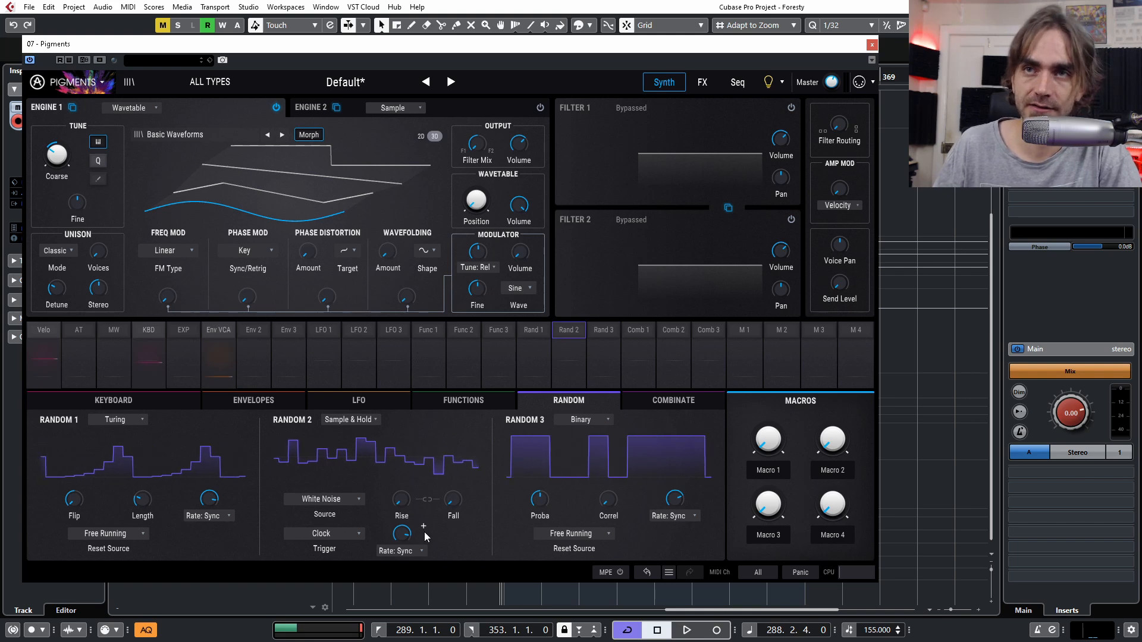
Step: Route Random 1 to Engine 1's coarse tuning, and switch the modulation source to Random 2 with an amount of 0.35
left_click(526, 340)
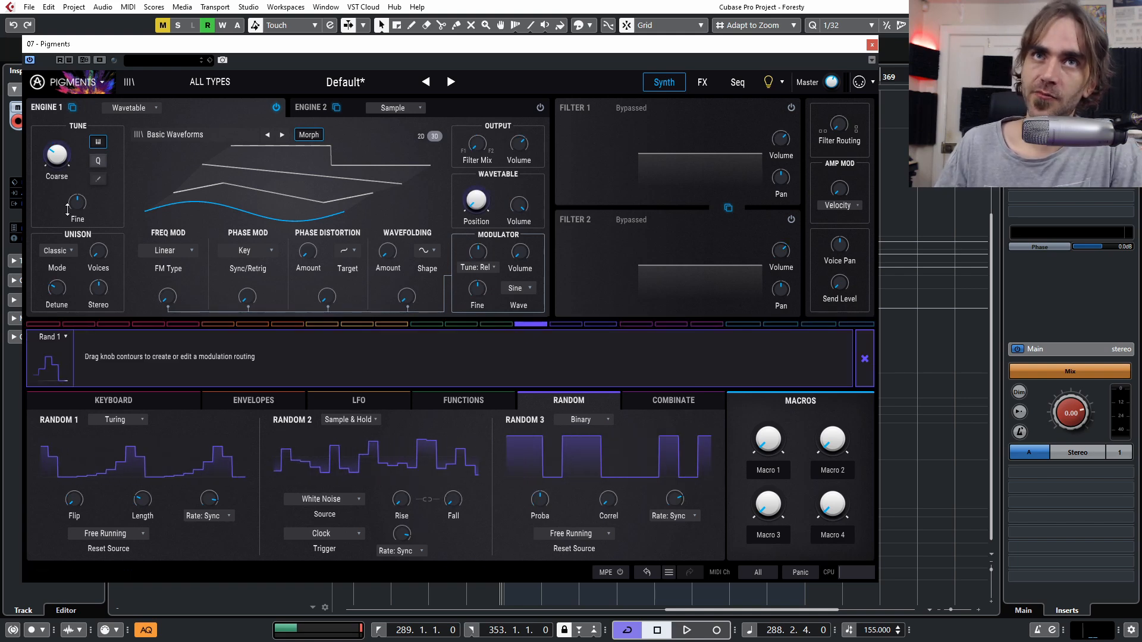
left_click_drag(65, 148, 65, 132)
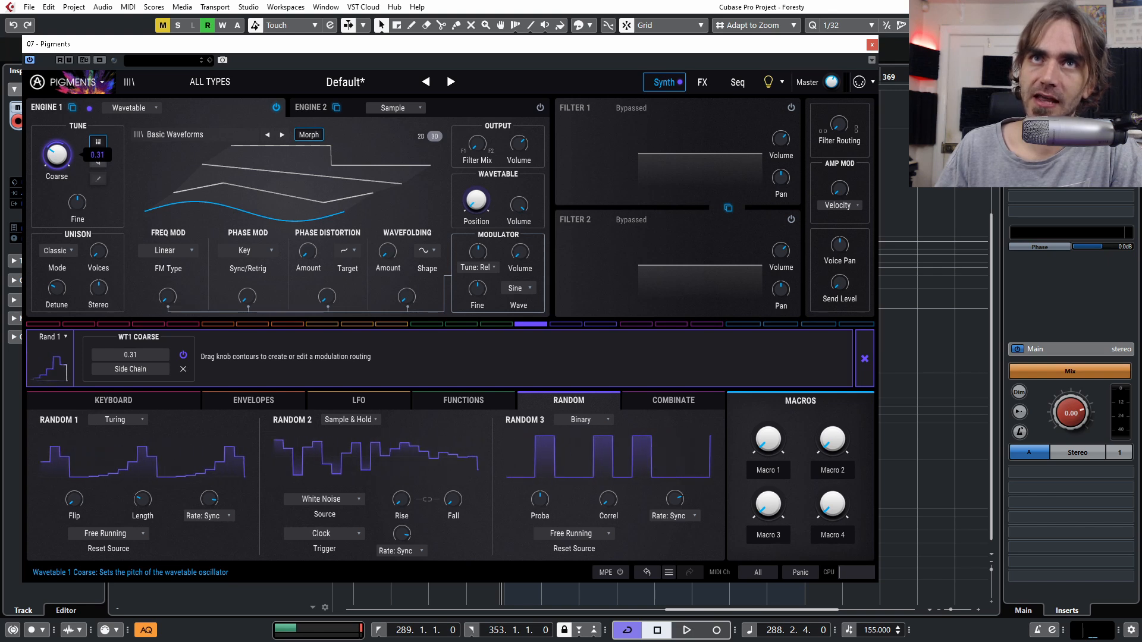
mouse_move(66, 132)
left_mouse_down()
mouse_move(73, 125)
mouse_move(62, 132)
left_mouse_up()
left_click(562, 324)
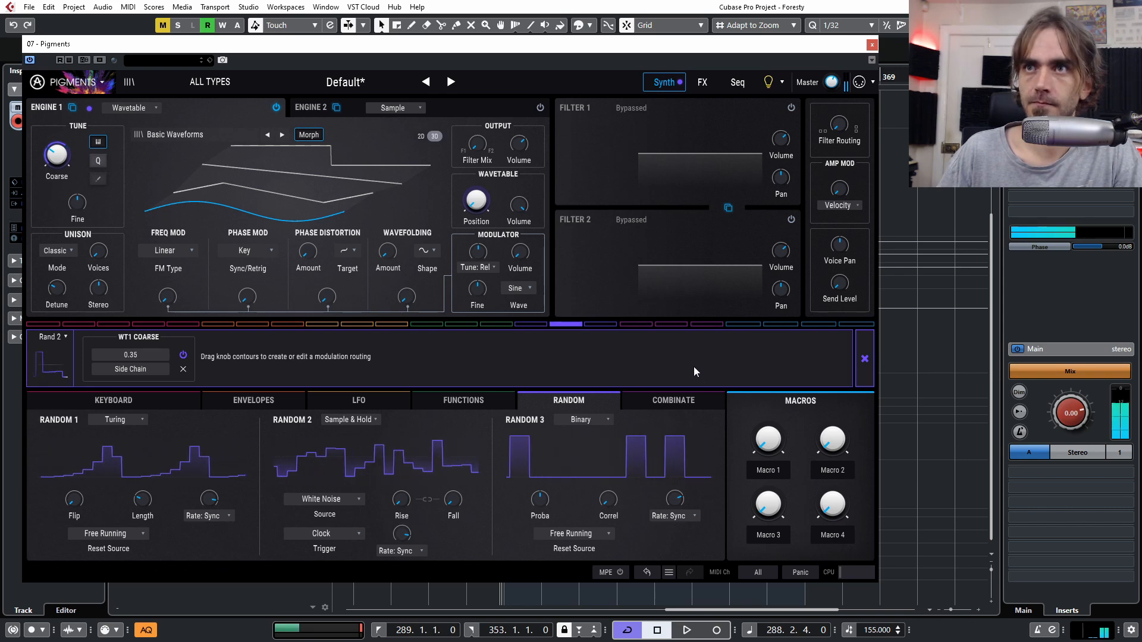
Step: Bypass the Random 2 routing and sweep Engine 1's coarse tuning by hand to compare the unmodulated pitch
left_click(183, 356)
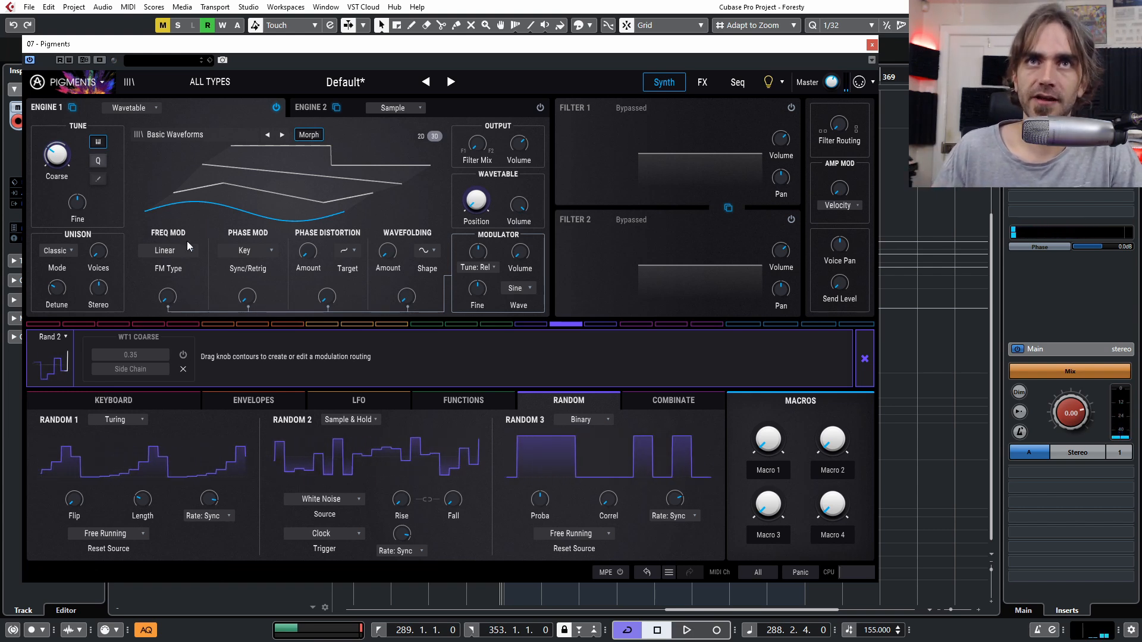
mouse_move(66, 170)
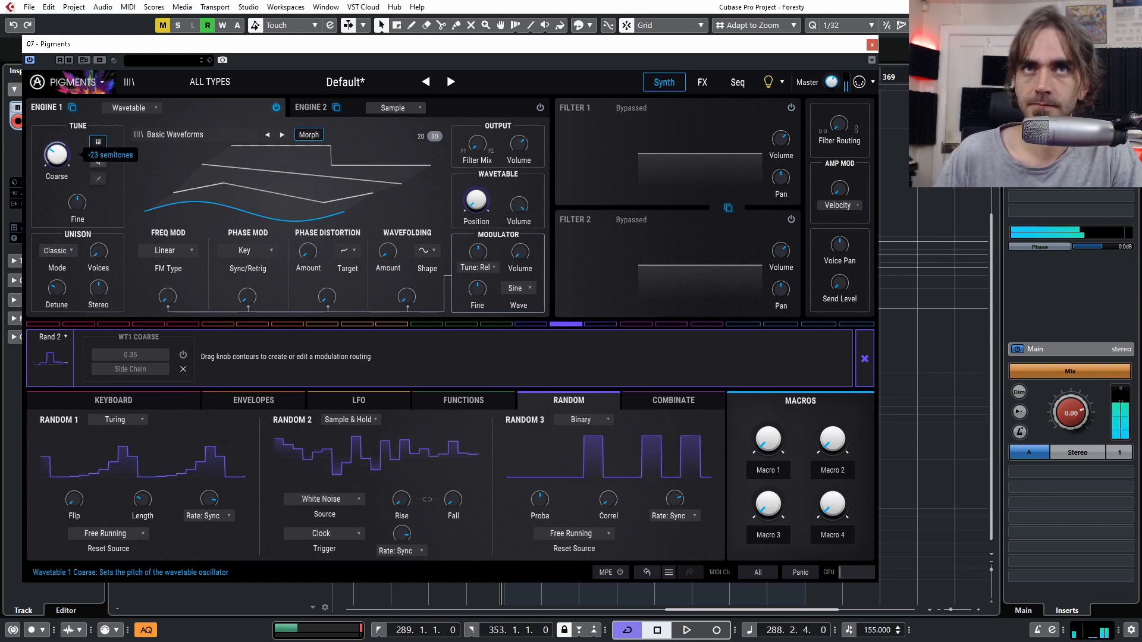
left_click_drag(57, 156, 57, 160)
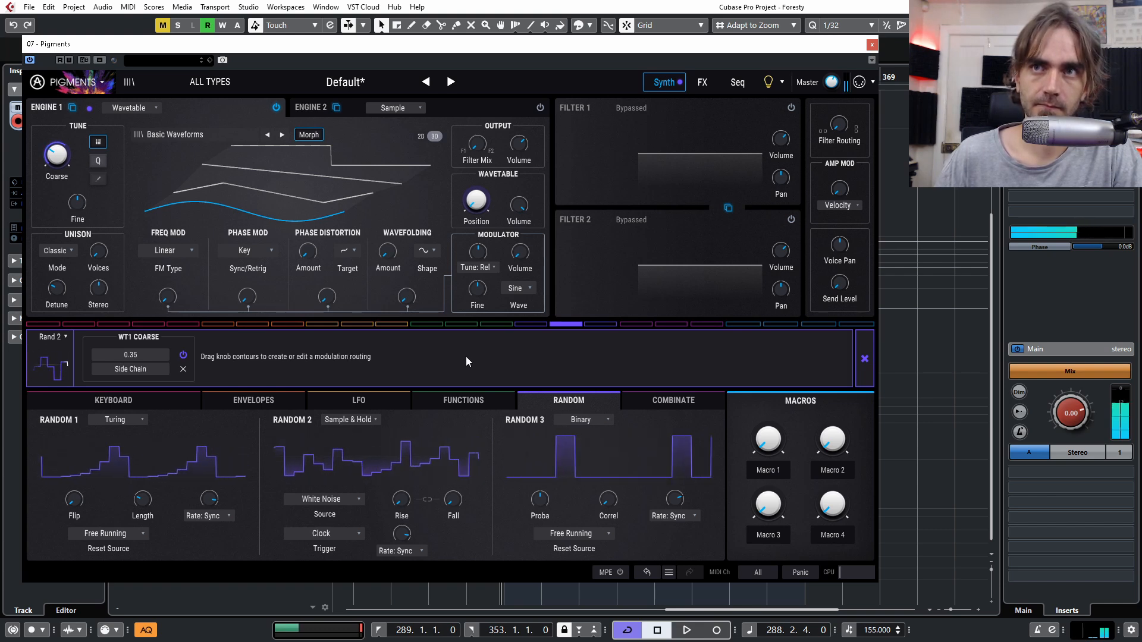
Step: Try longer rise and fall times on Random 2 while it modulates the coarse tuning
mouse_move(459, 513)
left_click_drag(401, 500, 402, 482)
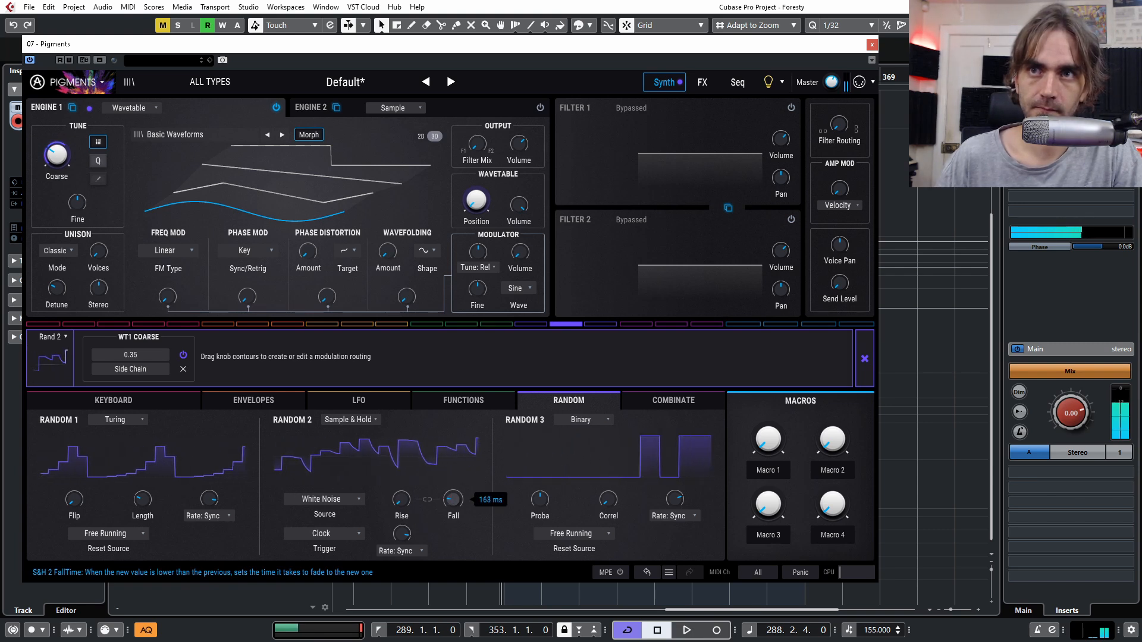
left_click_drag(453, 499, 453, 481)
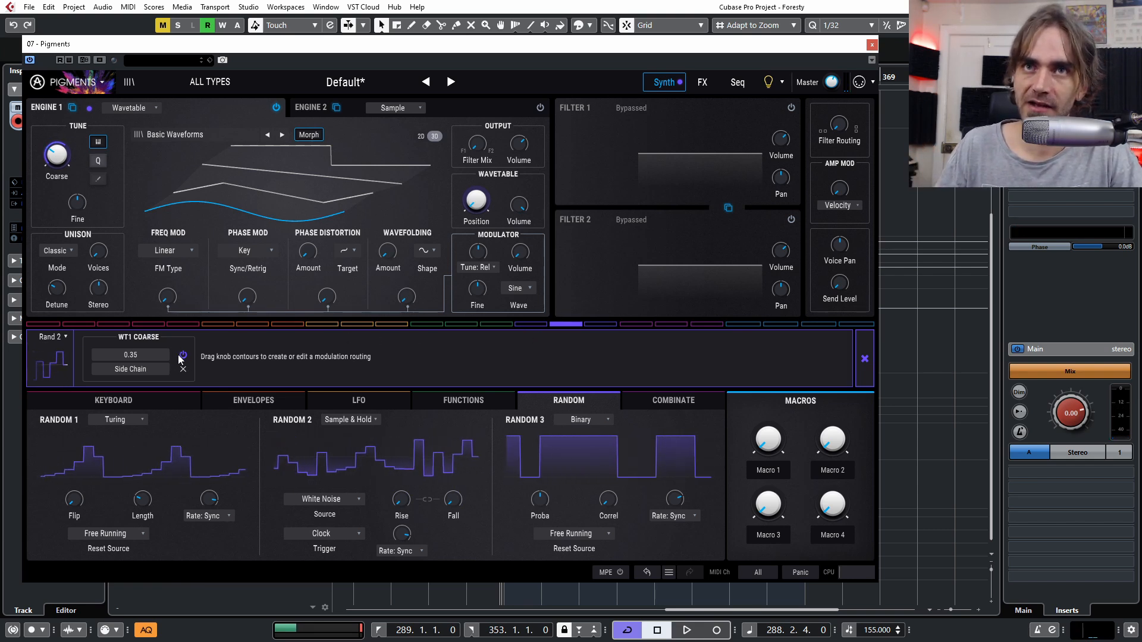
Step: Modulate Engine 1's coarse tuning from Random 1 by 0.35, enable pitch quantization and switch off the minor second in Mod Quantize
left_click(530, 324)
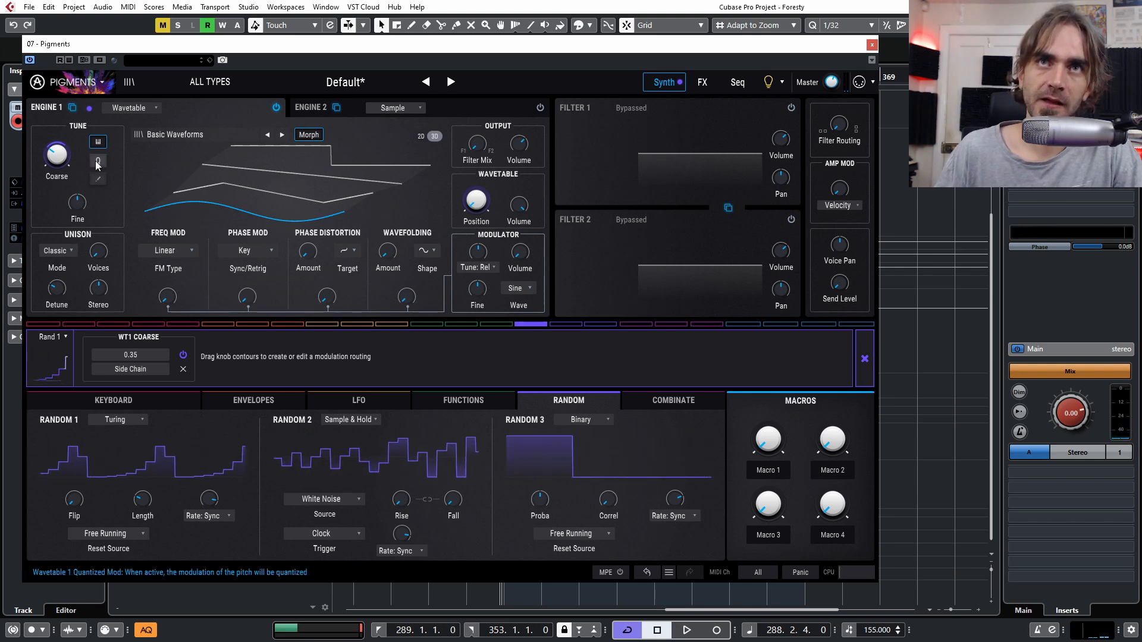
left_click(98, 180)
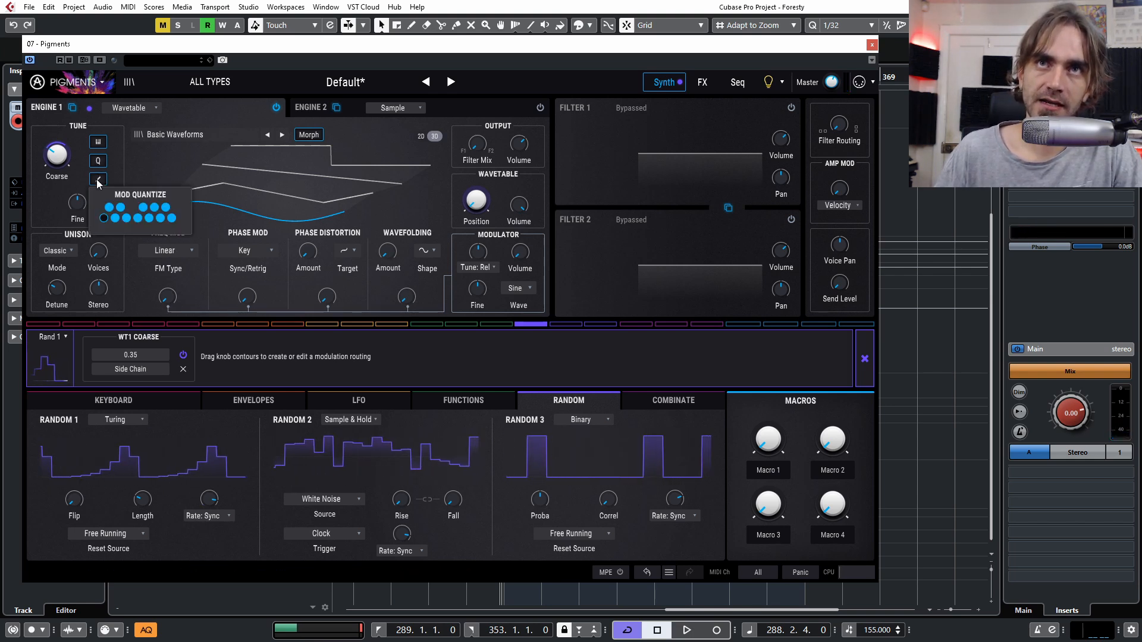
left_click(109, 210)
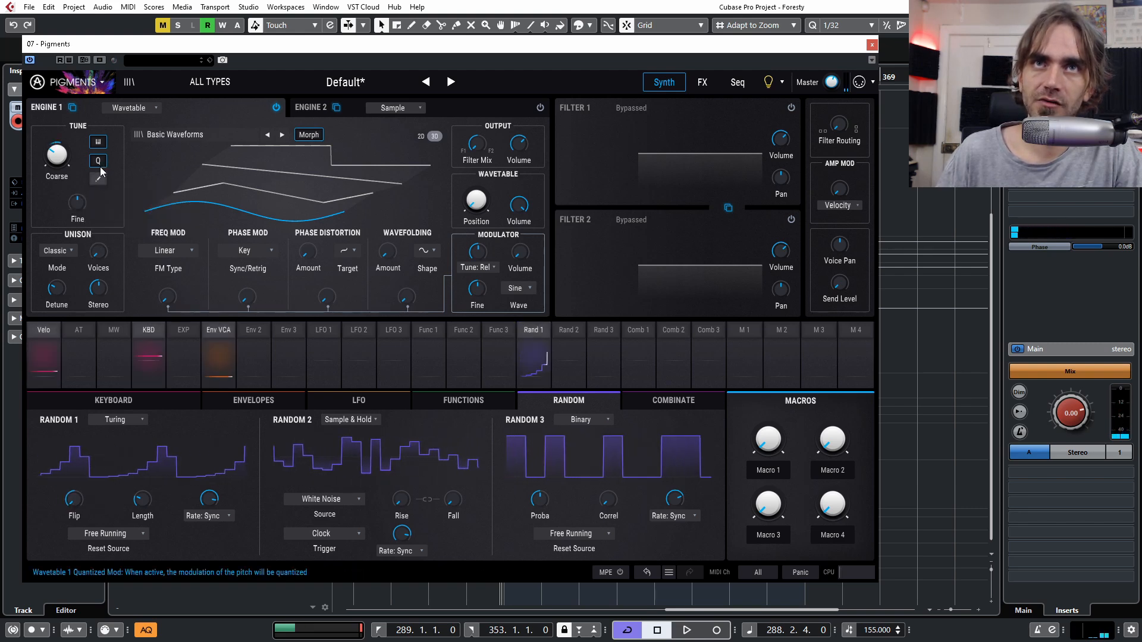
mouse_move(102, 182)
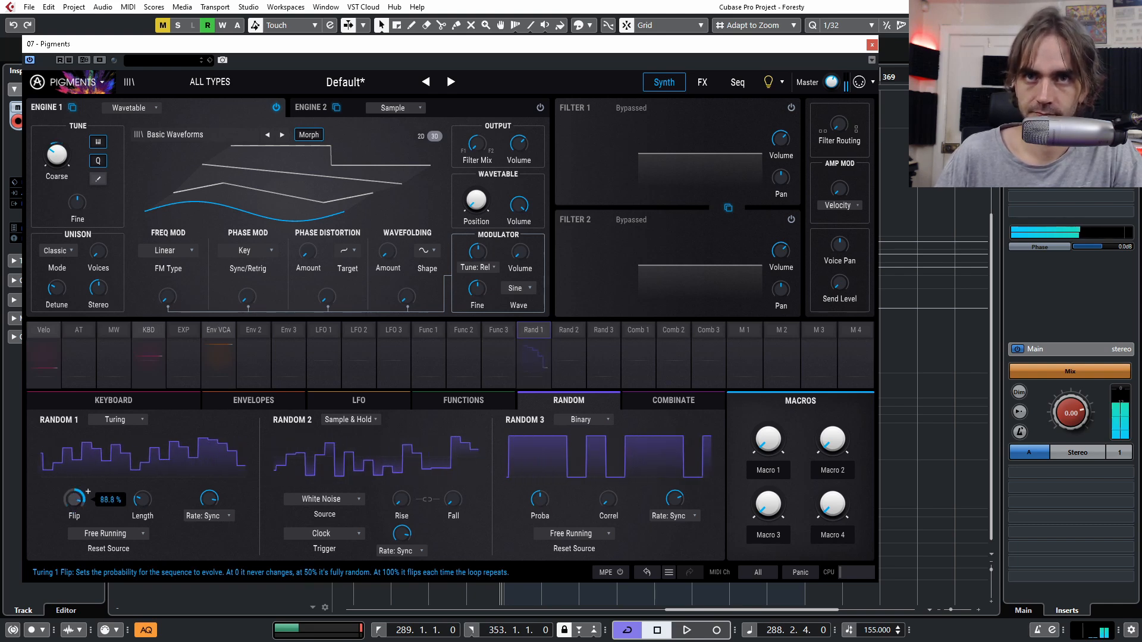
Step: Generate new Random 1 sequences by raising Flip to about 95% and lowering it back to its minimum
left_click_drag(74, 499, 109, 514)
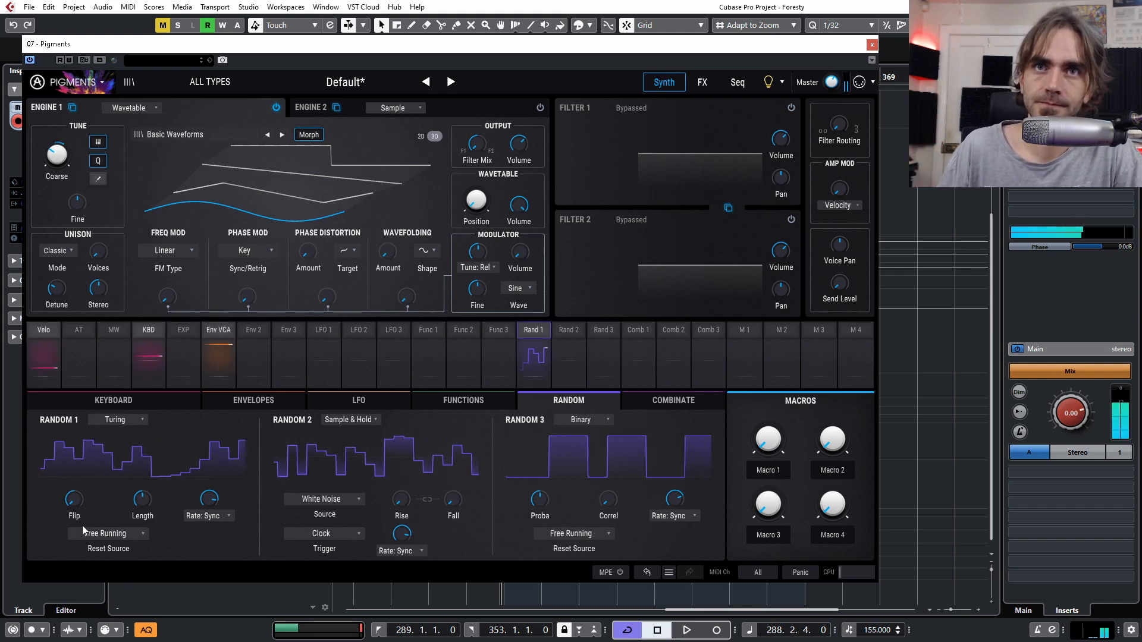
mouse_move(75, 508)
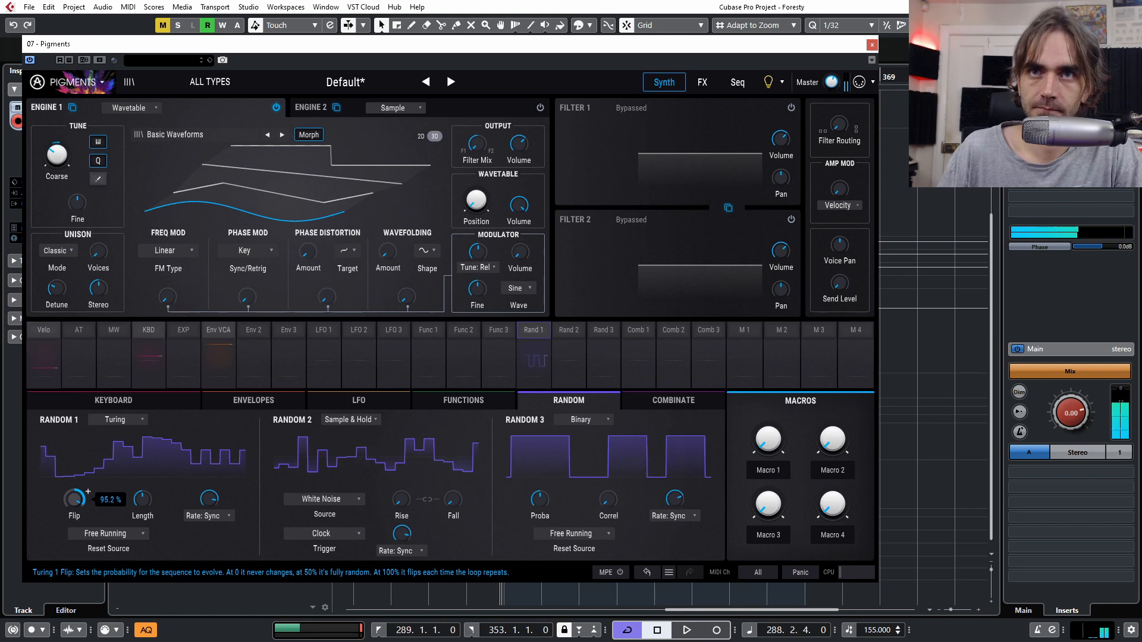
mouse_move(71, 501)
left_mouse_down()
mouse_move(70, 522)
mouse_move(70, 504)
left_mouse_up()
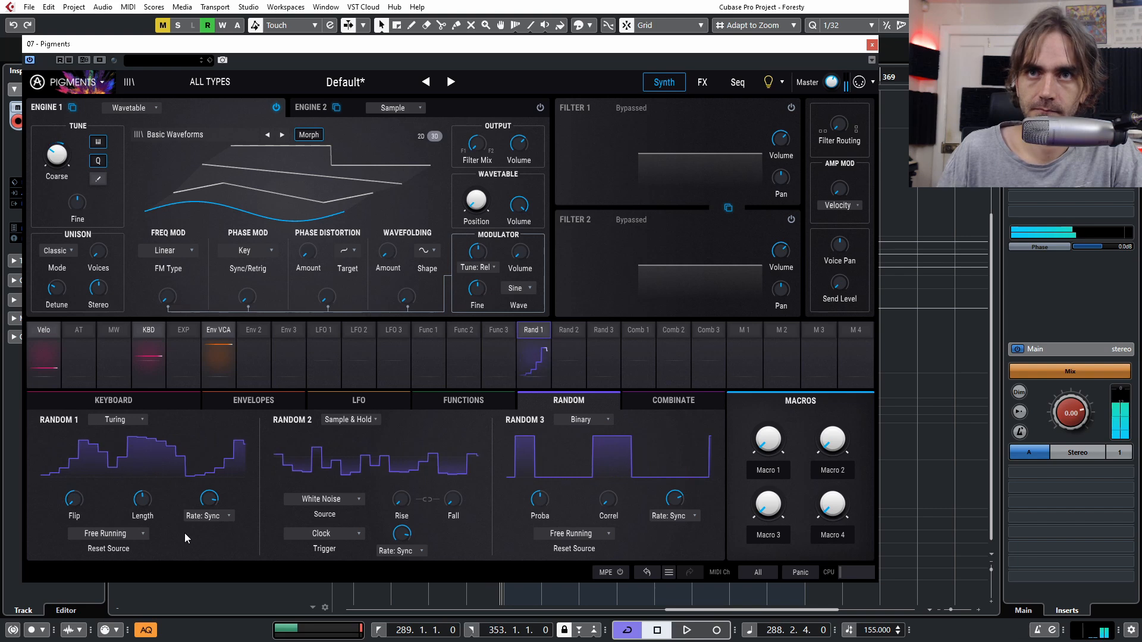
Step: Shorten Random 1's sequence length to 12 and to 4 steps, and raise it back to the longer length
mouse_move(141, 500)
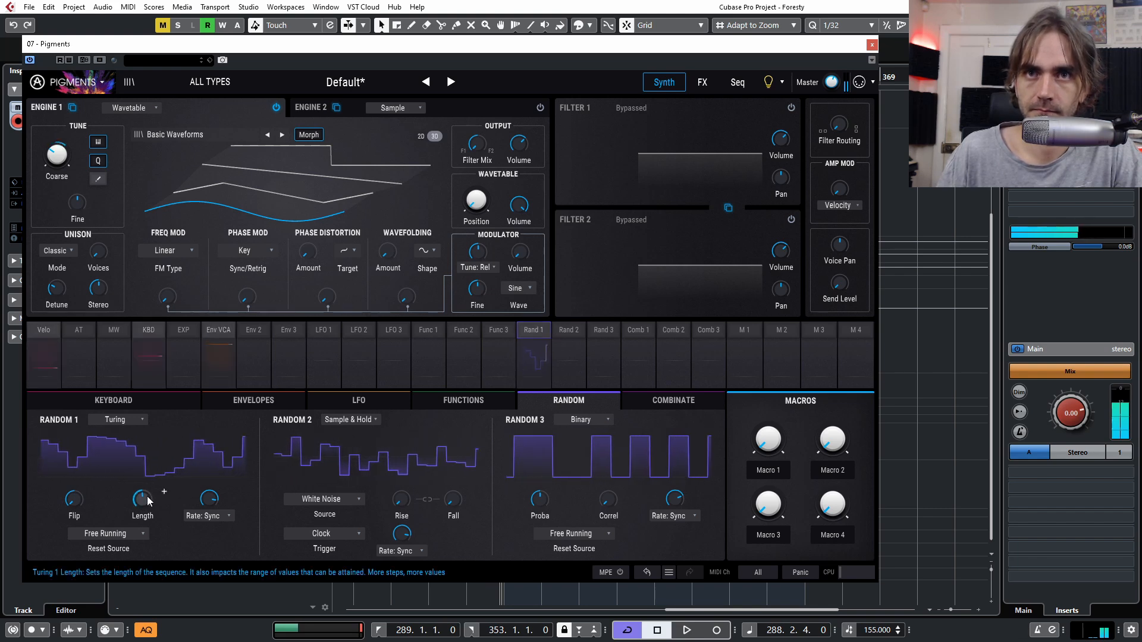
scroll(164, 491, "down", 6)
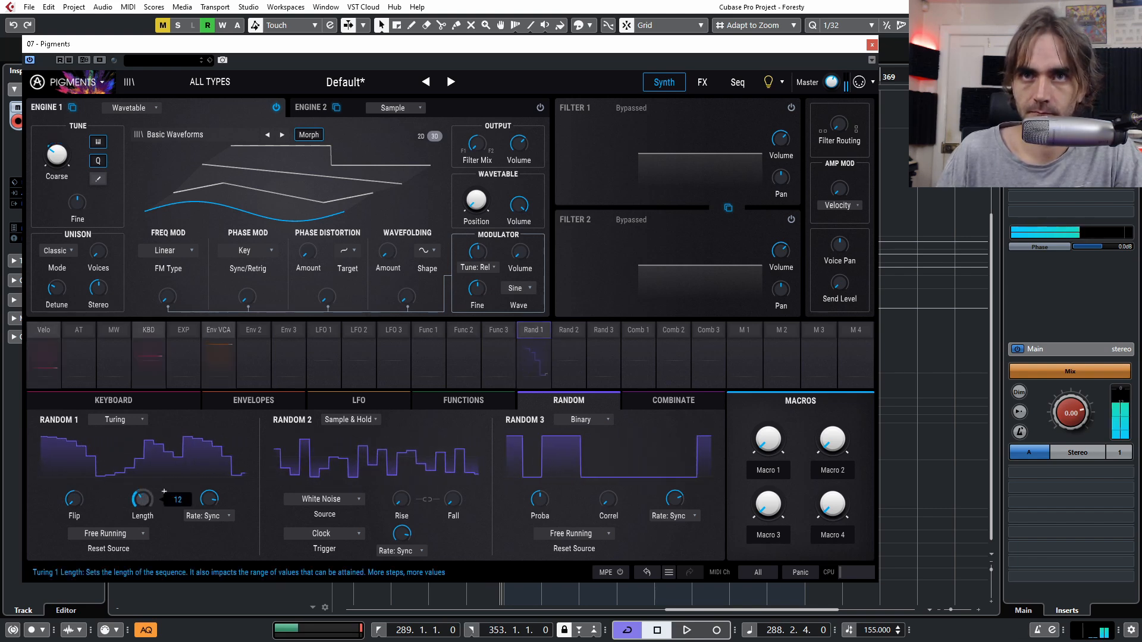
scroll(164, 491, "down", 3)
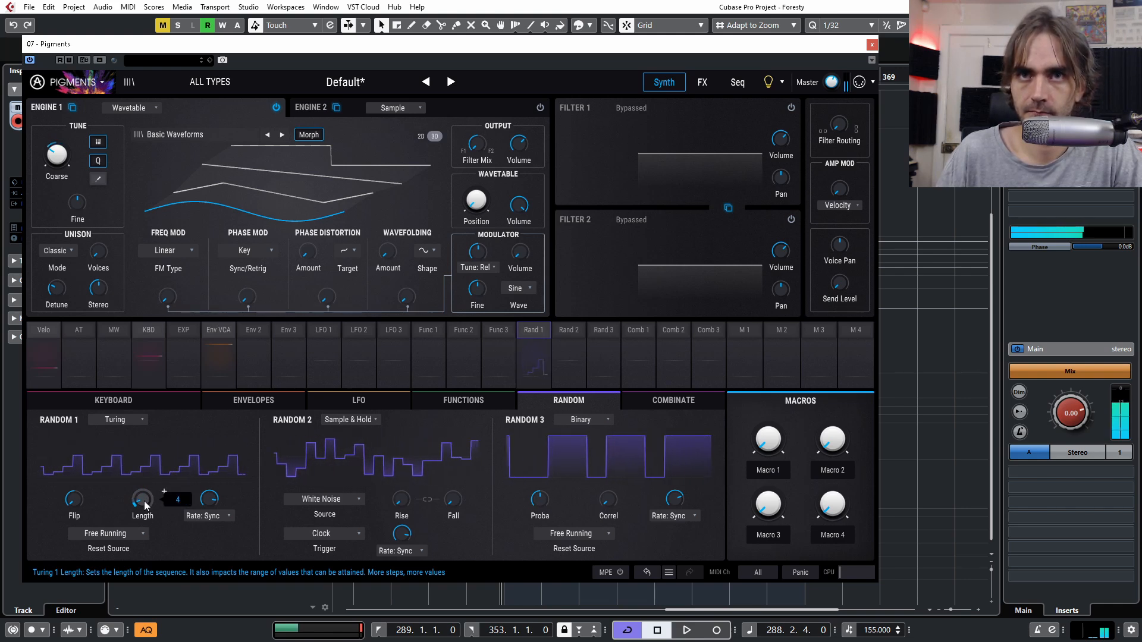
left_click_drag(144, 501, 144, 479)
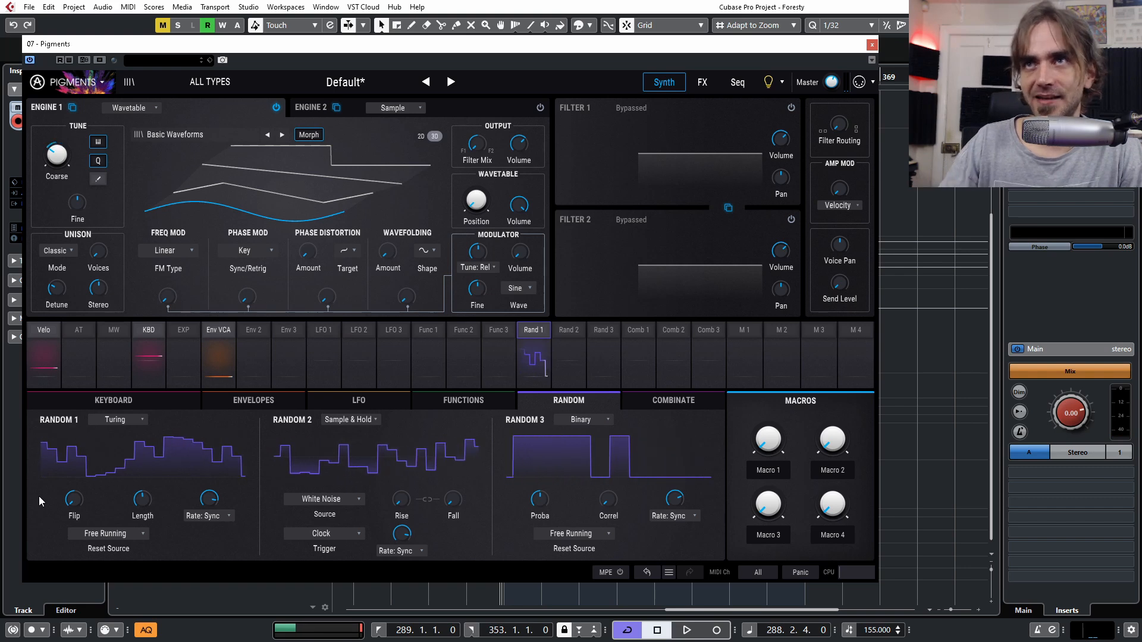
Step: Raise the Dry/Wet mix of the Bus B reverb and return to the synth view
left_click(702, 82)
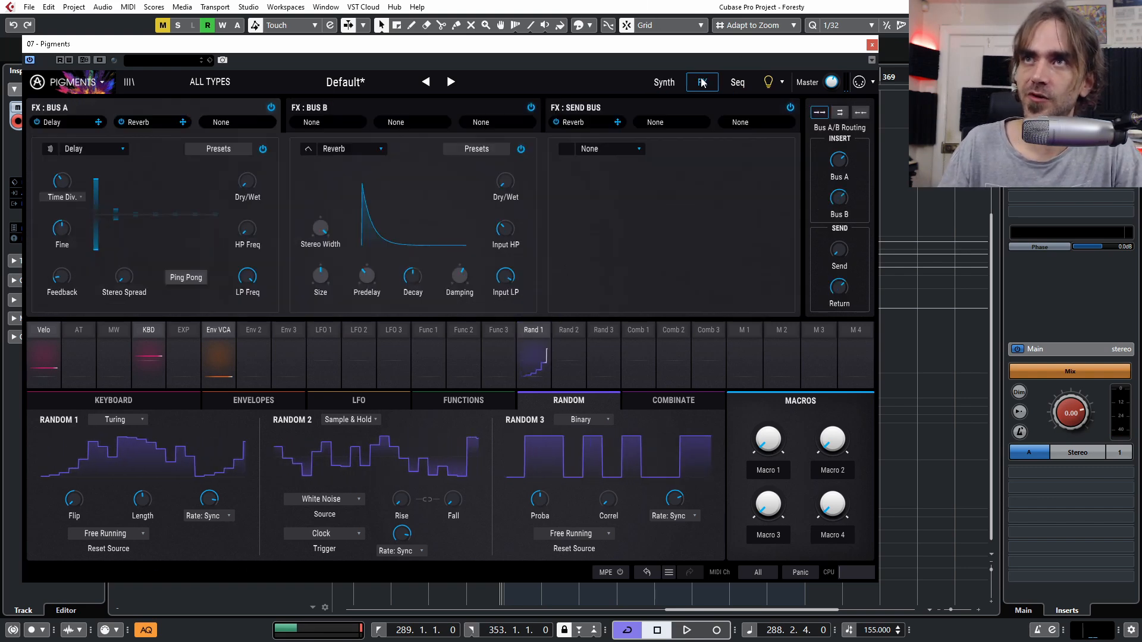
left_click_drag(505, 183, 505, 132)
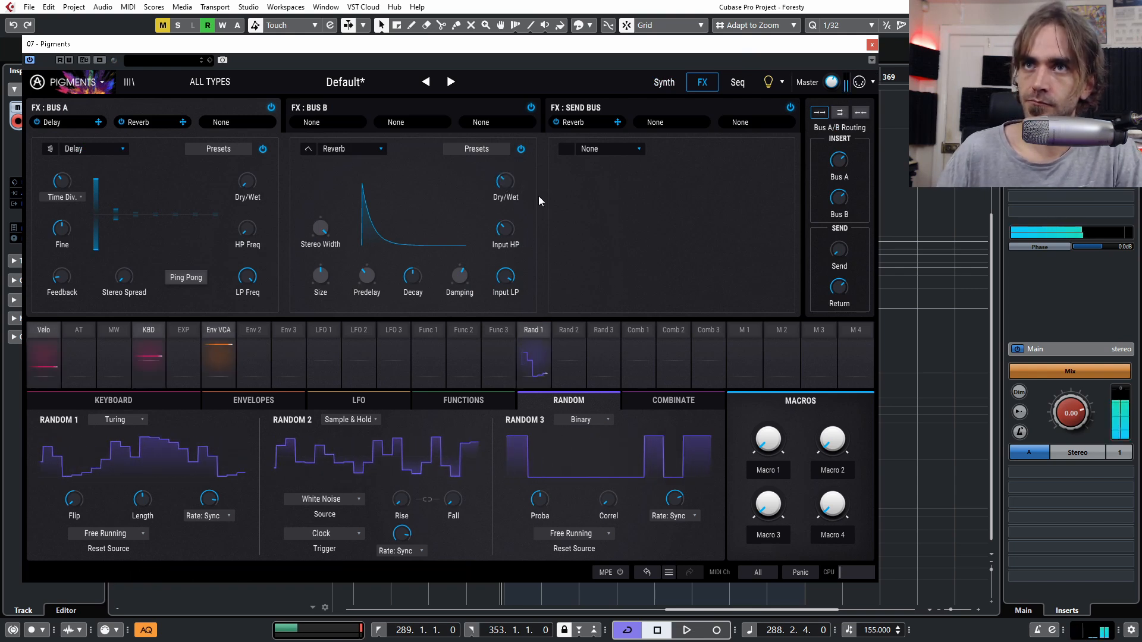
left_click(664, 85)
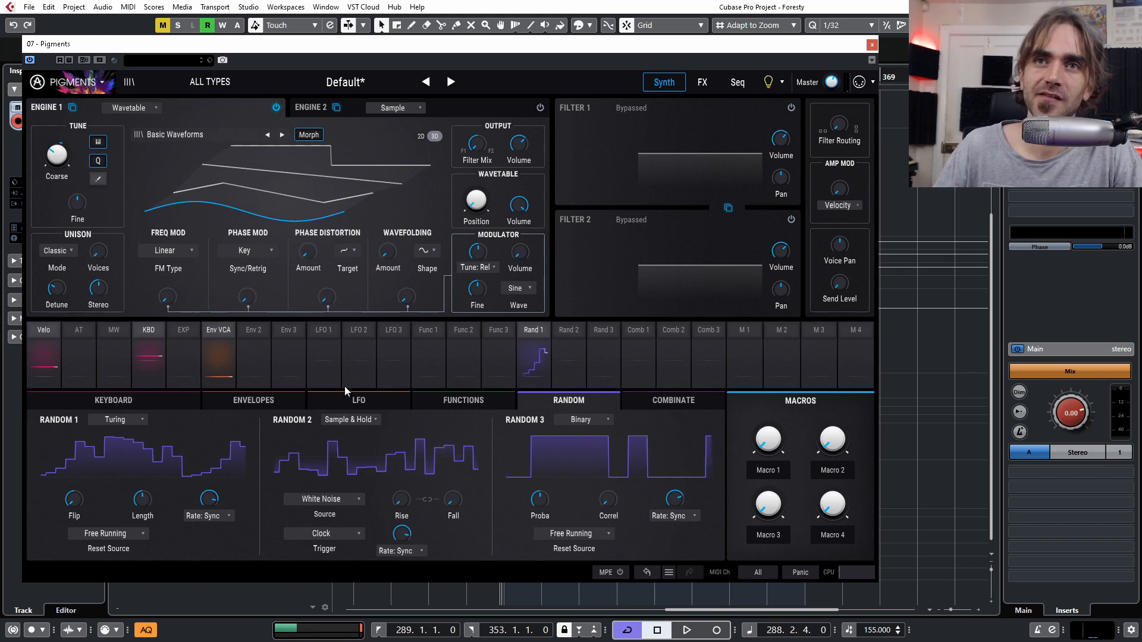
Step: Switch Random 2's modulation of Engine 1's coarse tuning back on and adjust its amount
left_click(561, 333)
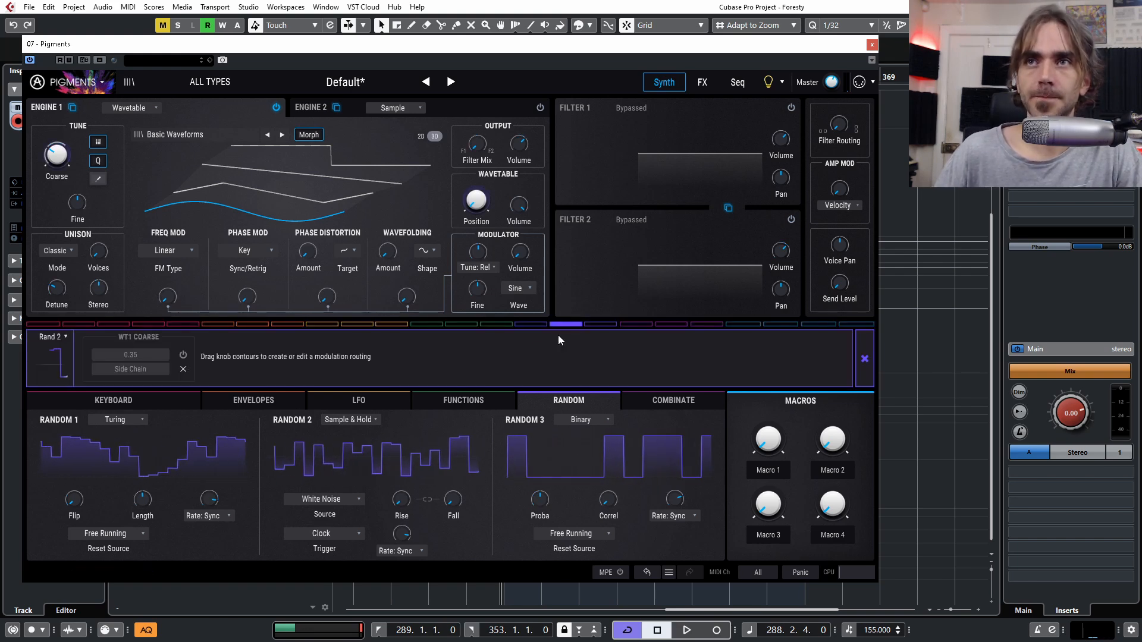
left_click(183, 355)
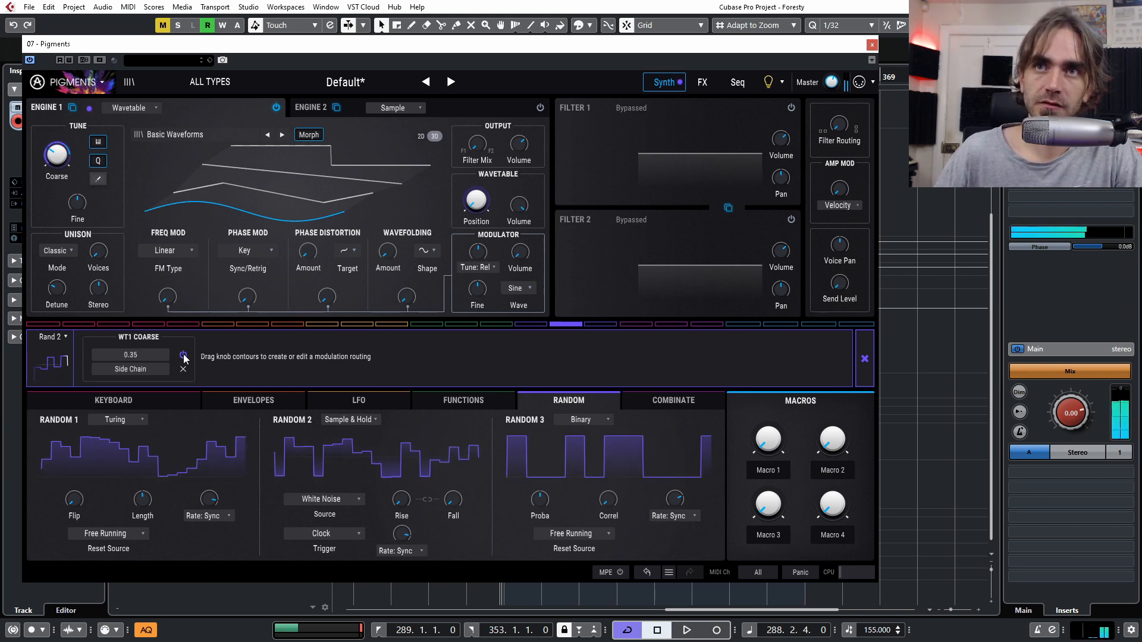
double_click(130, 355)
left_click_drag(130, 355, 130, 348)
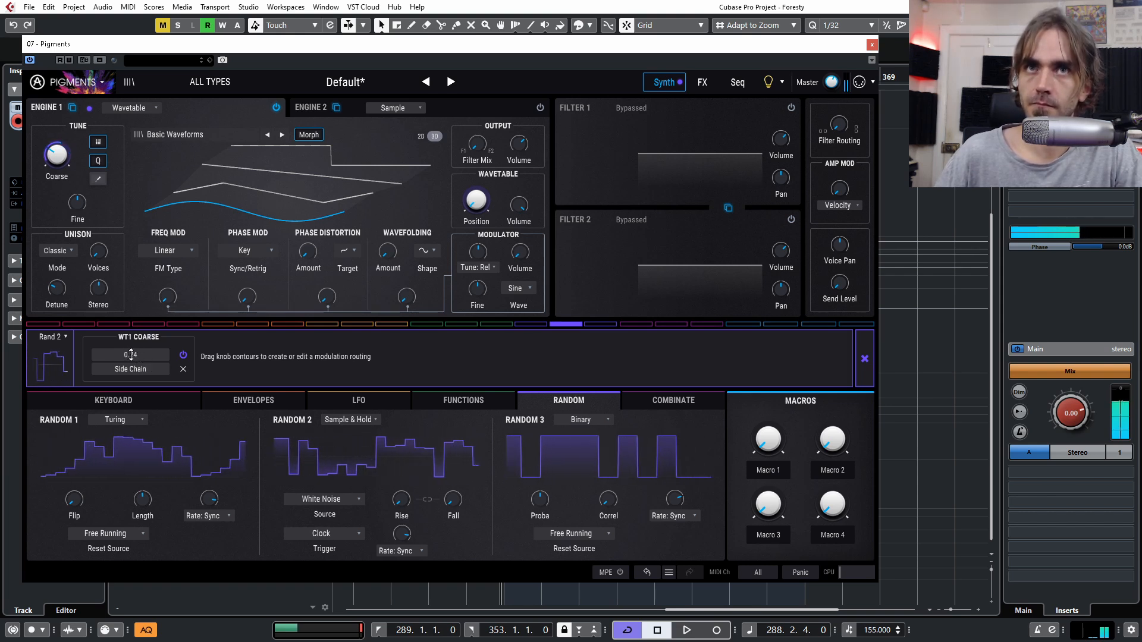
left_click(866, 358)
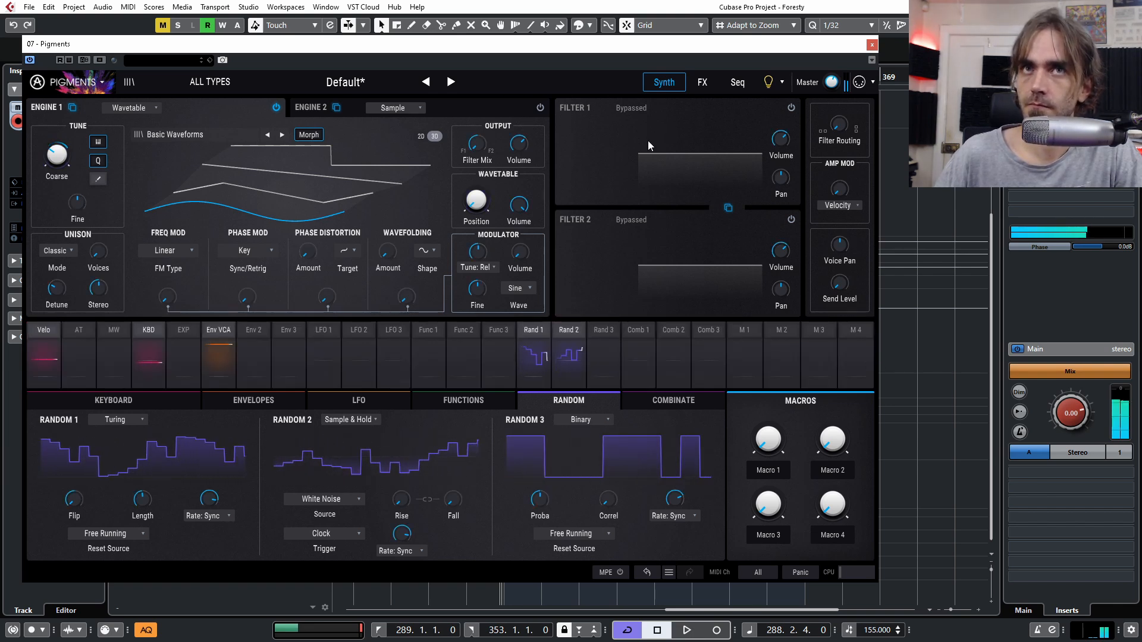
Step: Activate Filter 1, change its type to Surgeon and set its mode to HP
left_click(792, 107)
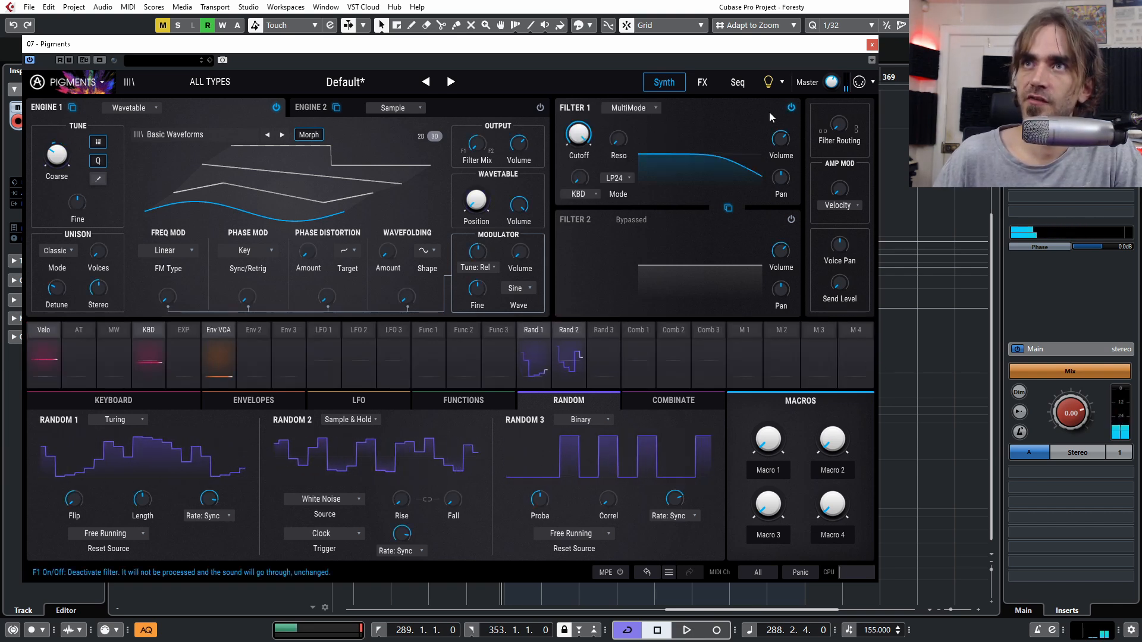
left_click(628, 178)
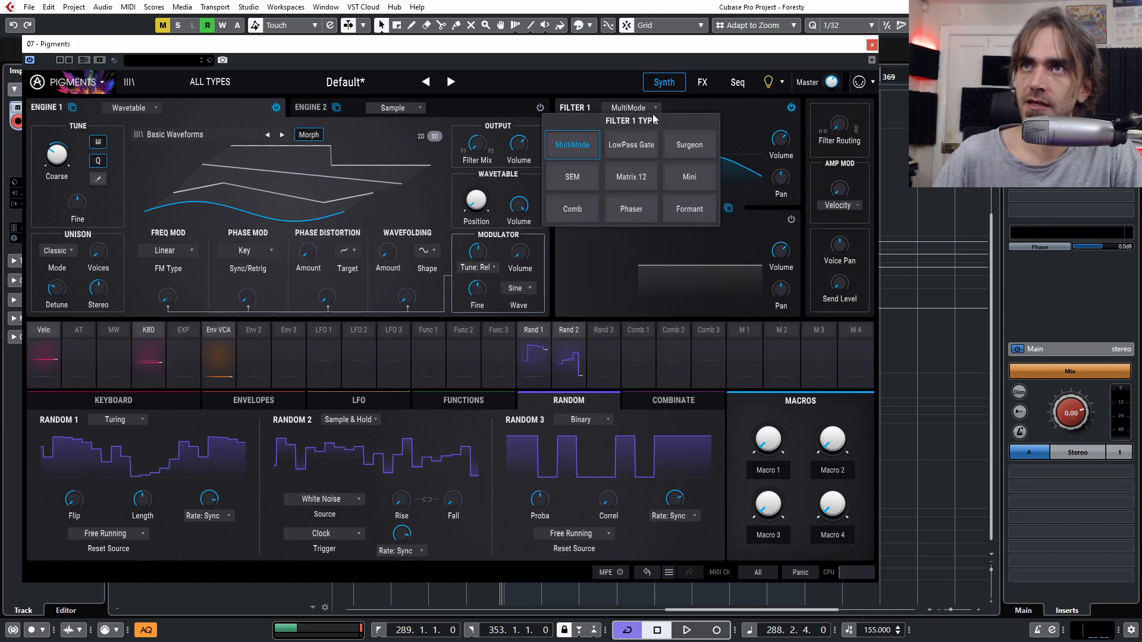
left_click(640, 110)
left_click(642, 146)
left_click_drag(563, 135, 564, 196)
left_click(618, 177)
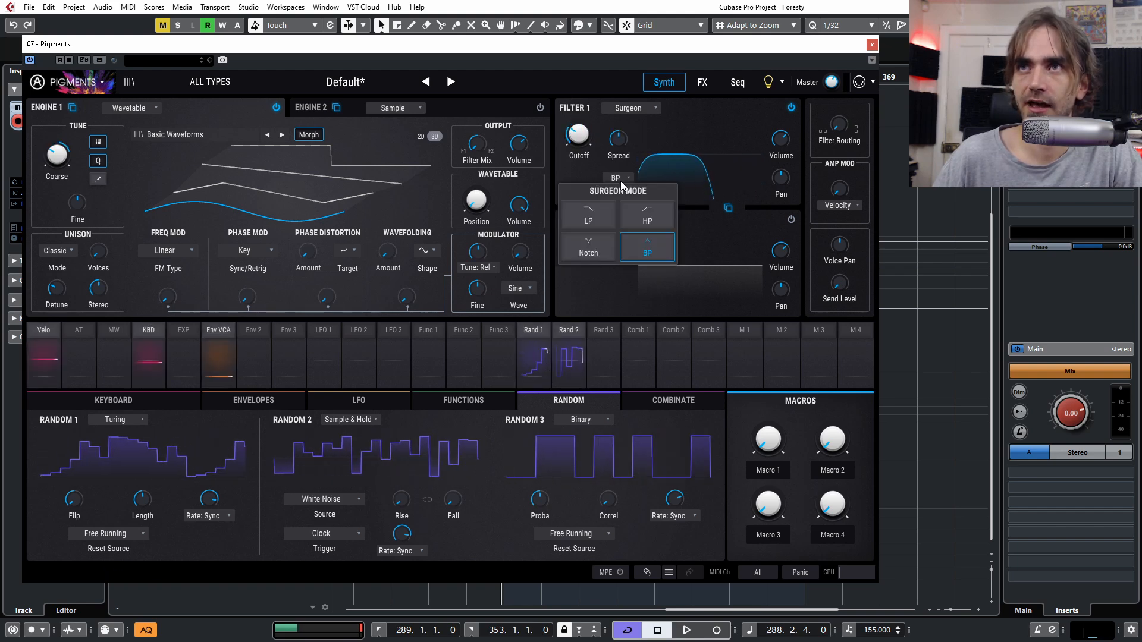
left_click(642, 215)
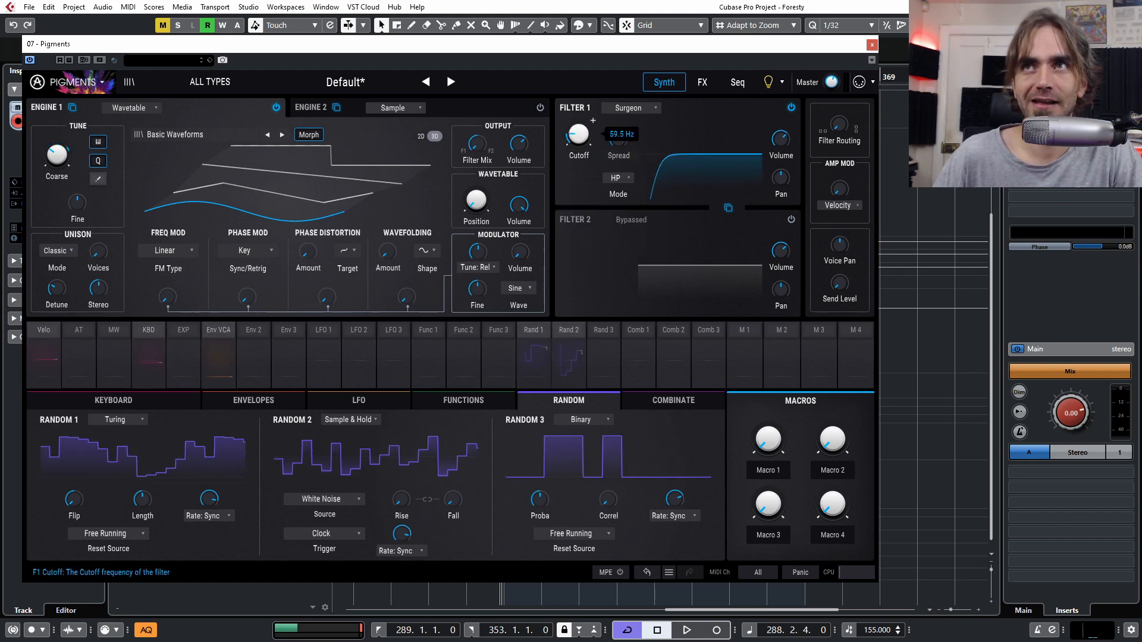
Step: Raise the cutoff of Filter 1's high-pass to slightly above 100 Hz
left_click_drag(578, 134, 578, 149)
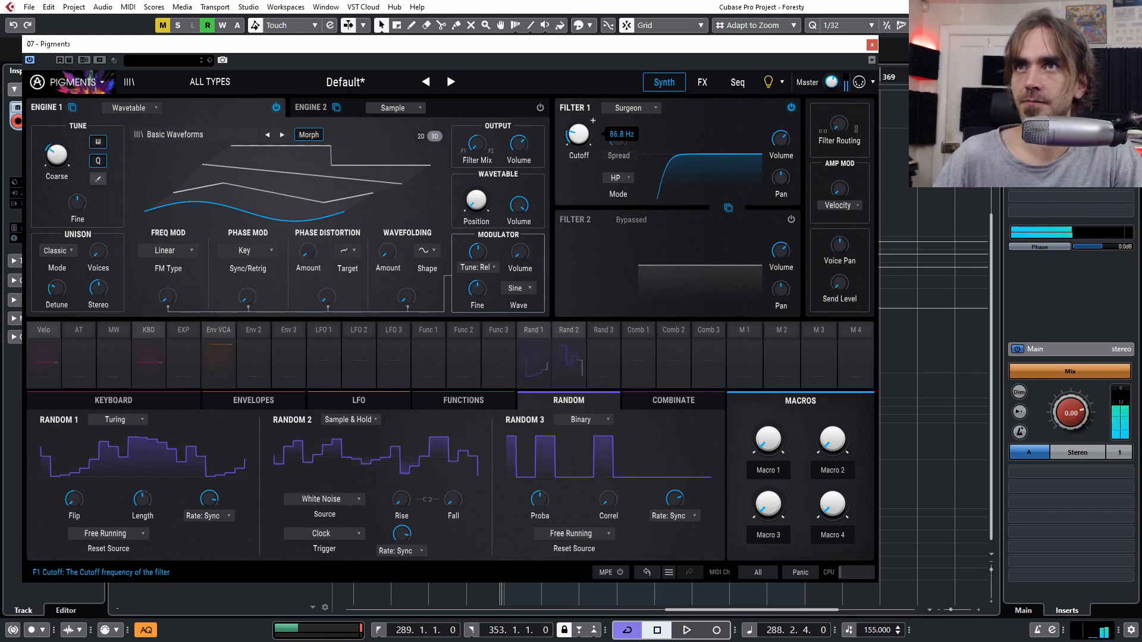
left_click_drag(577, 137, 576, 133)
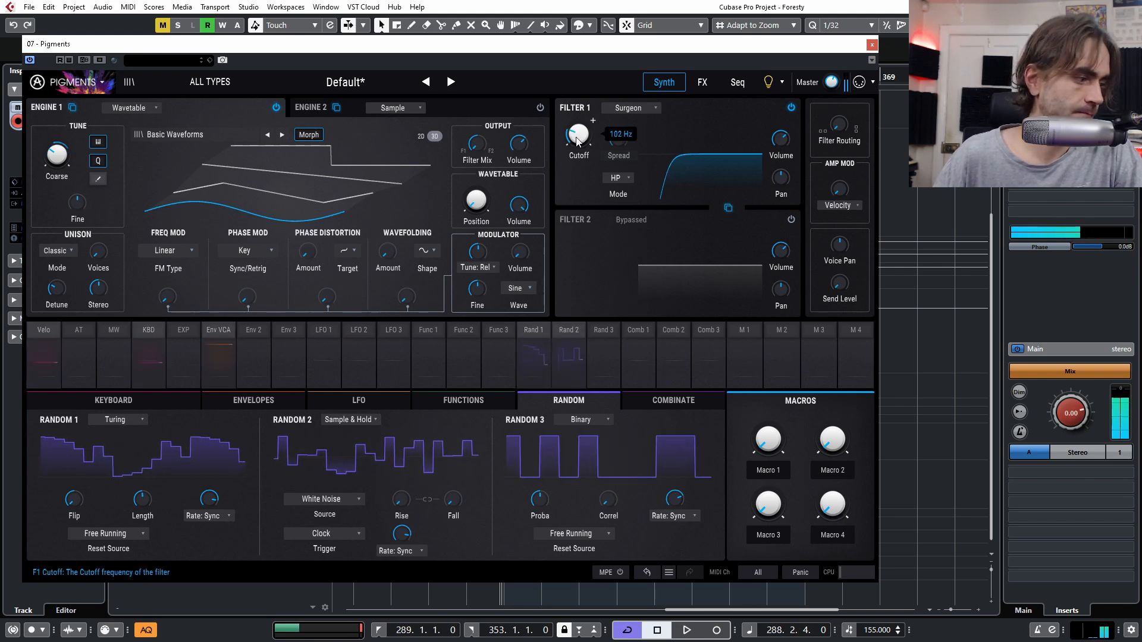
left_click_drag(587, 138, 586, 137)
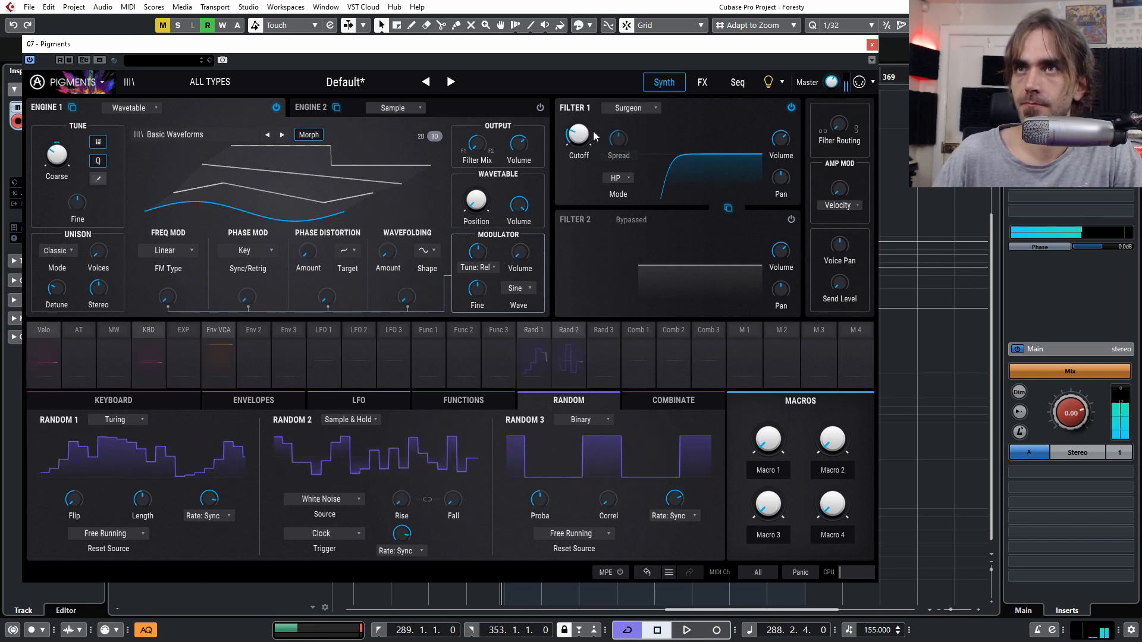
left_click_drag(587, 143, 587, 135)
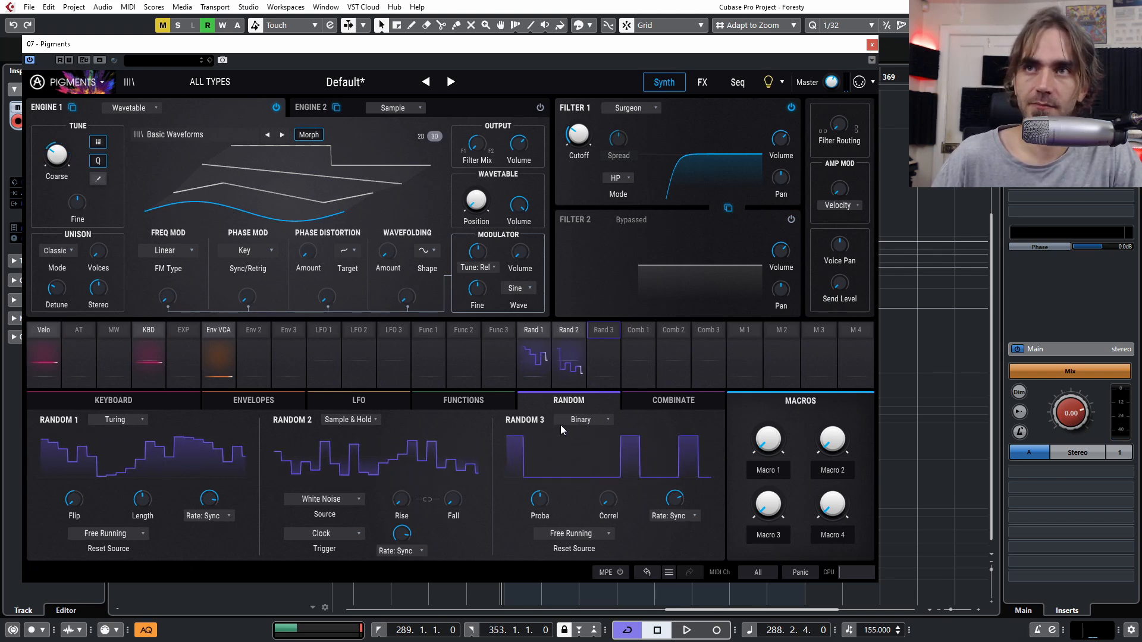
Step: Set Function 1's gate source to Random 3 and shape its curve as a short decay to zero in the first third
left_click(635, 331)
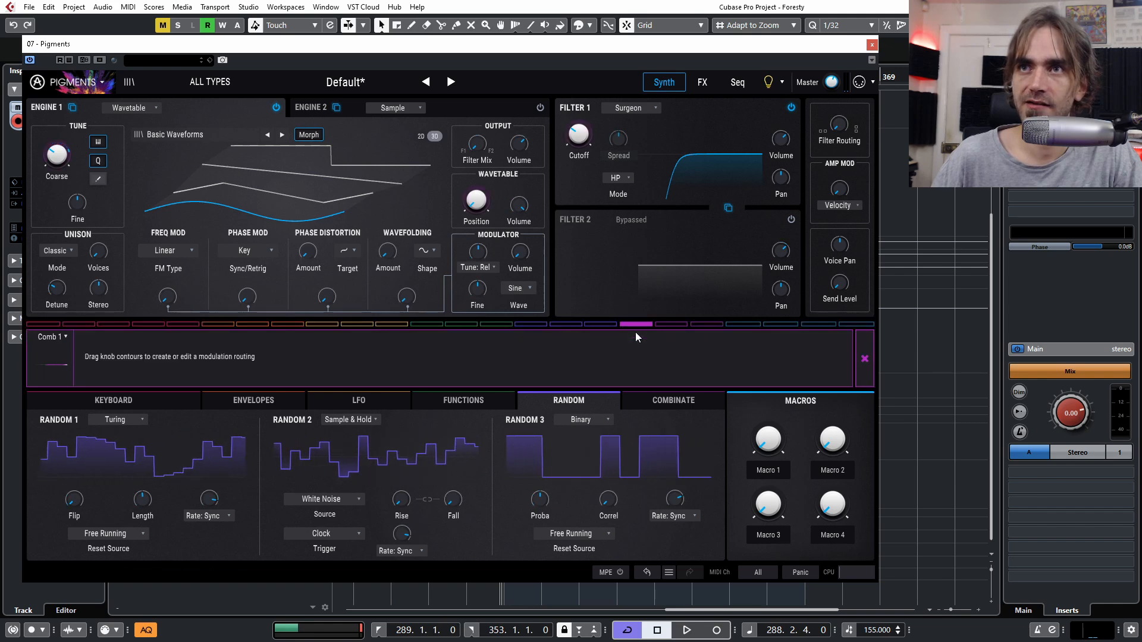
left_click(864, 359)
left_click(463, 400)
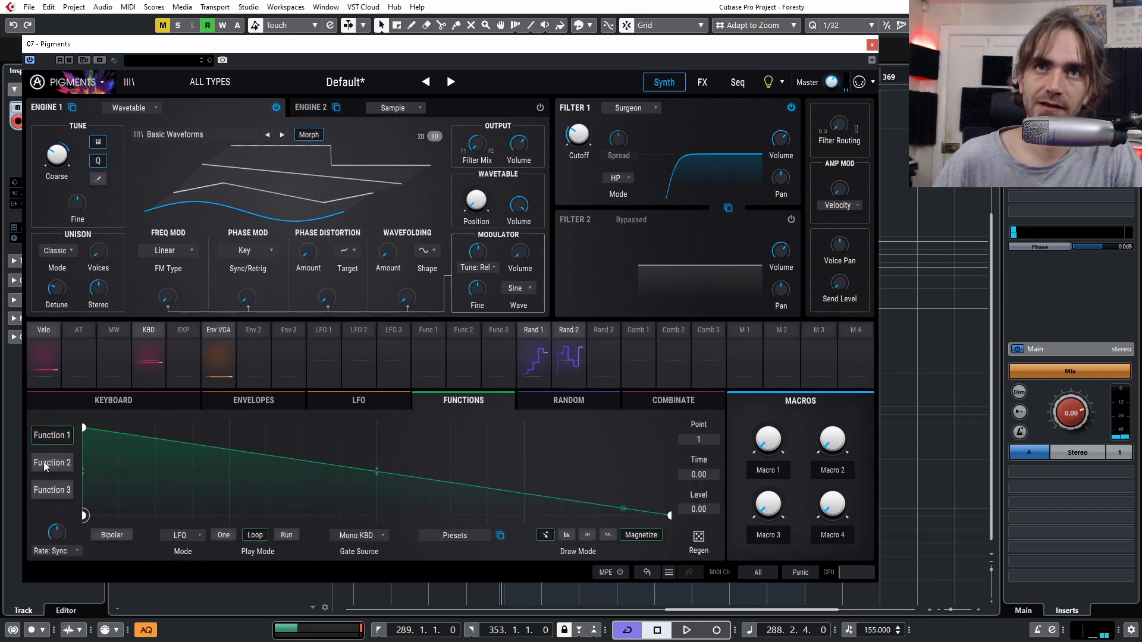
left_click(435, 333)
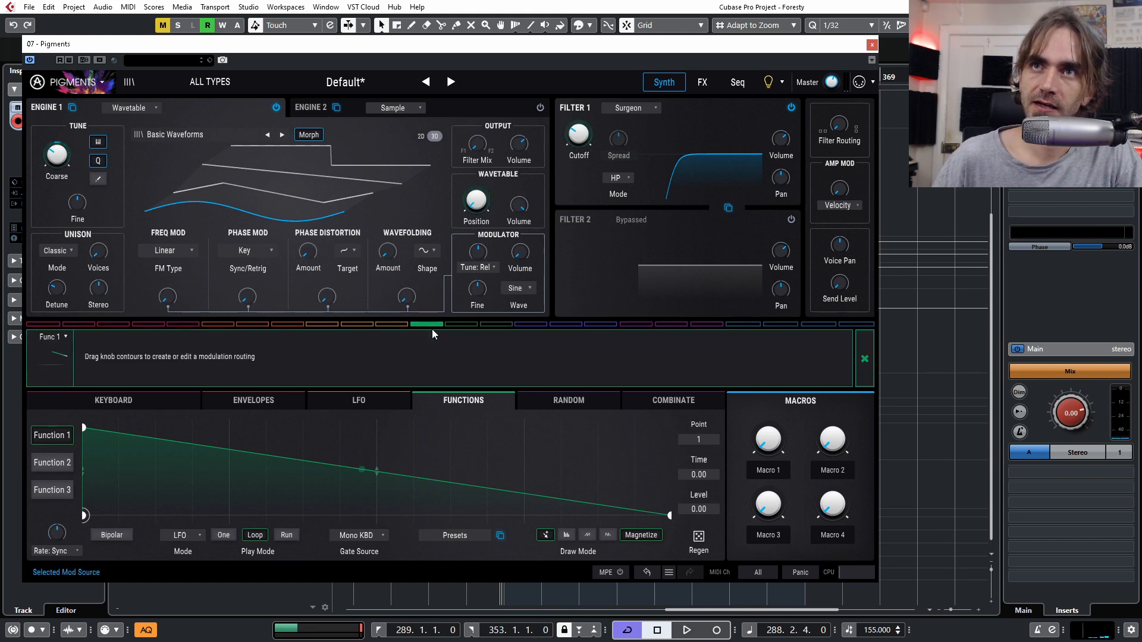
left_click(864, 360)
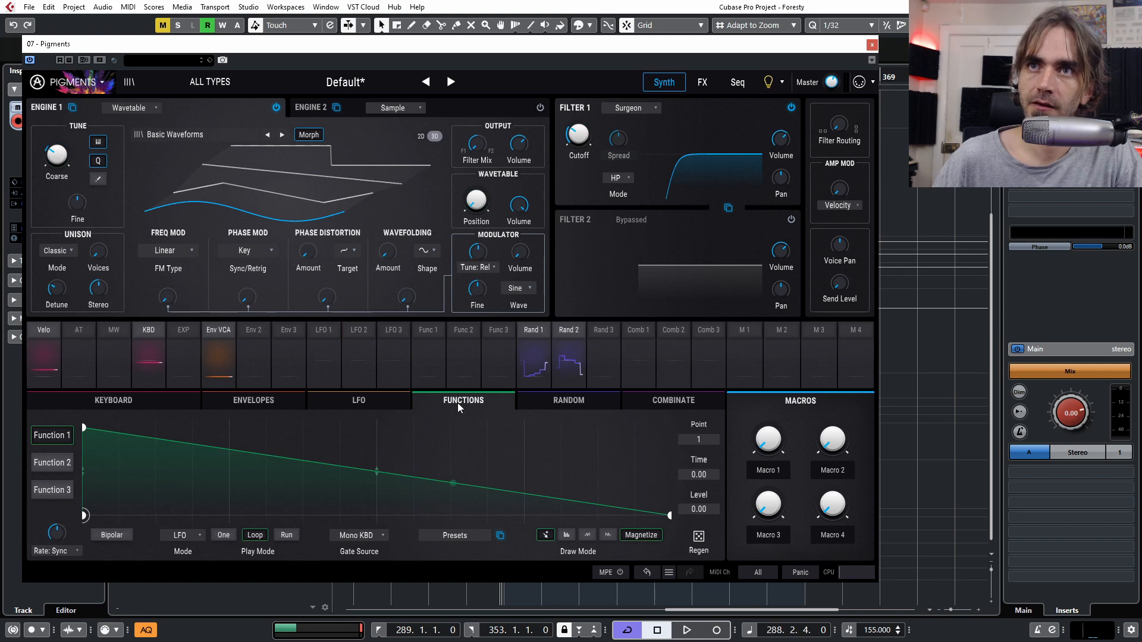
left_click(356, 535)
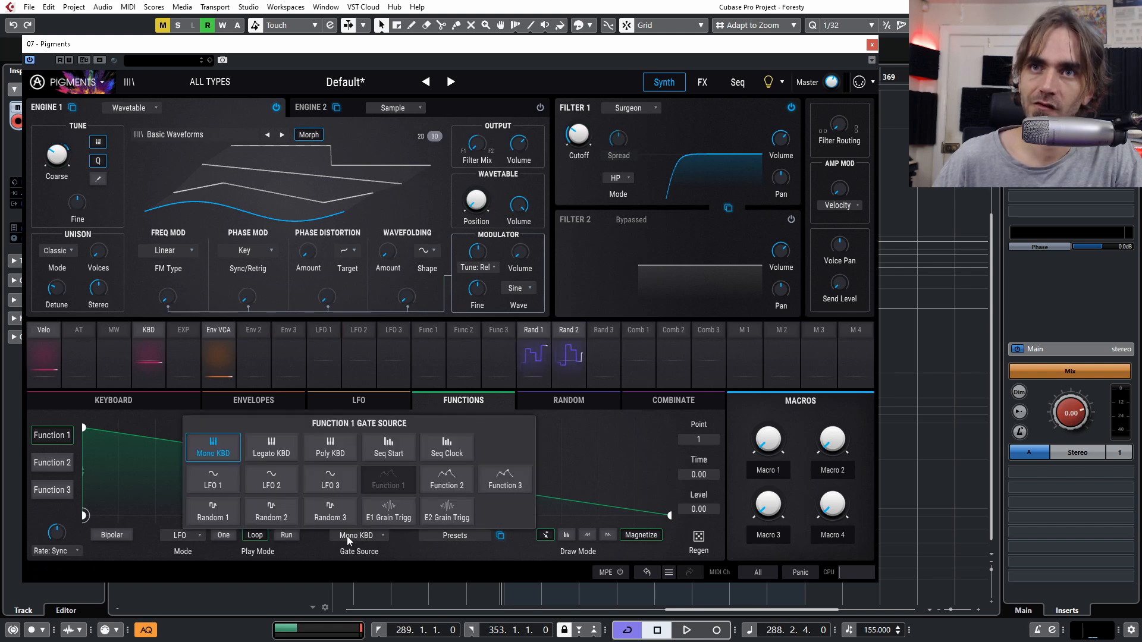
left_click(325, 518)
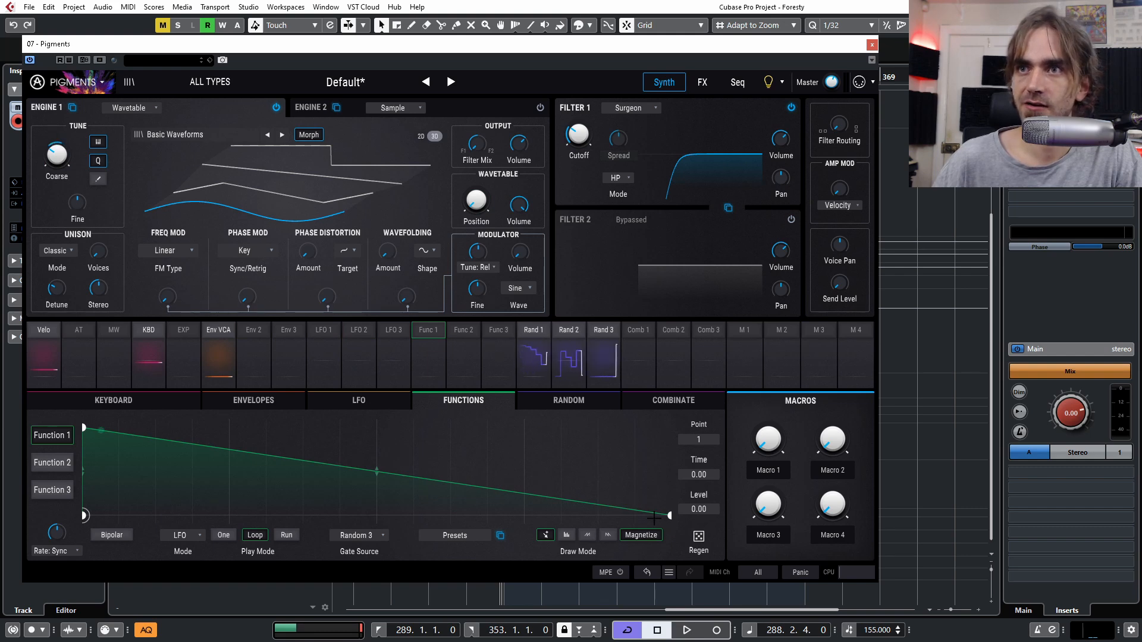
left_click(545, 503)
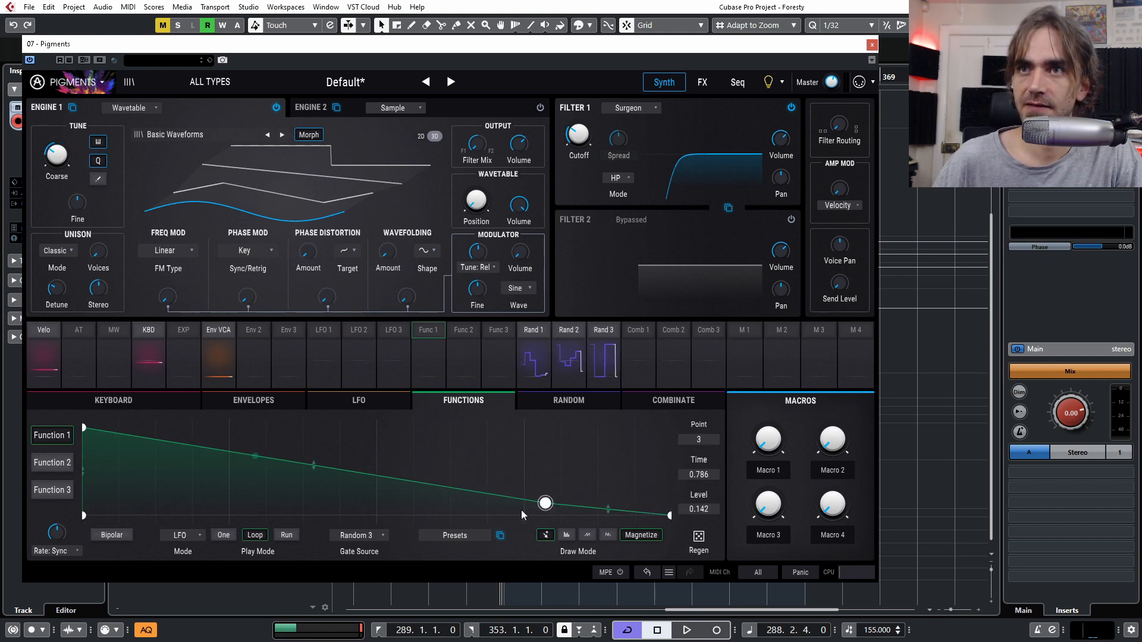
left_click_drag(531, 512, 281, 565)
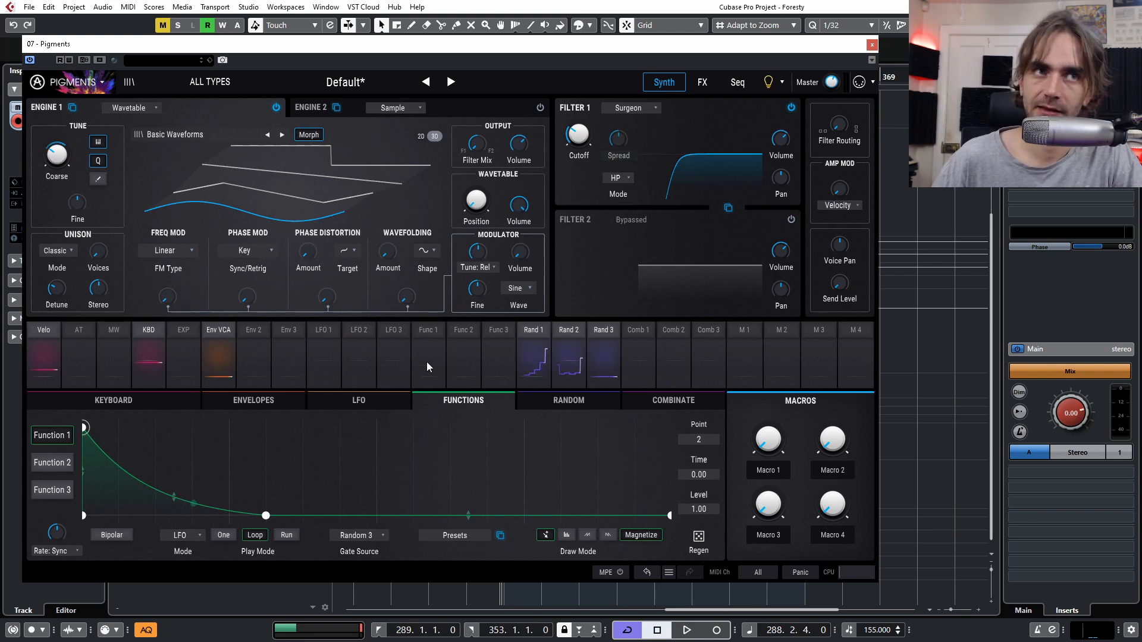
Step: Modulate Filter 1's volume from Function 1 by 0.73, and bulge its decay upward with the end point at time 0.375
left_click(428, 330)
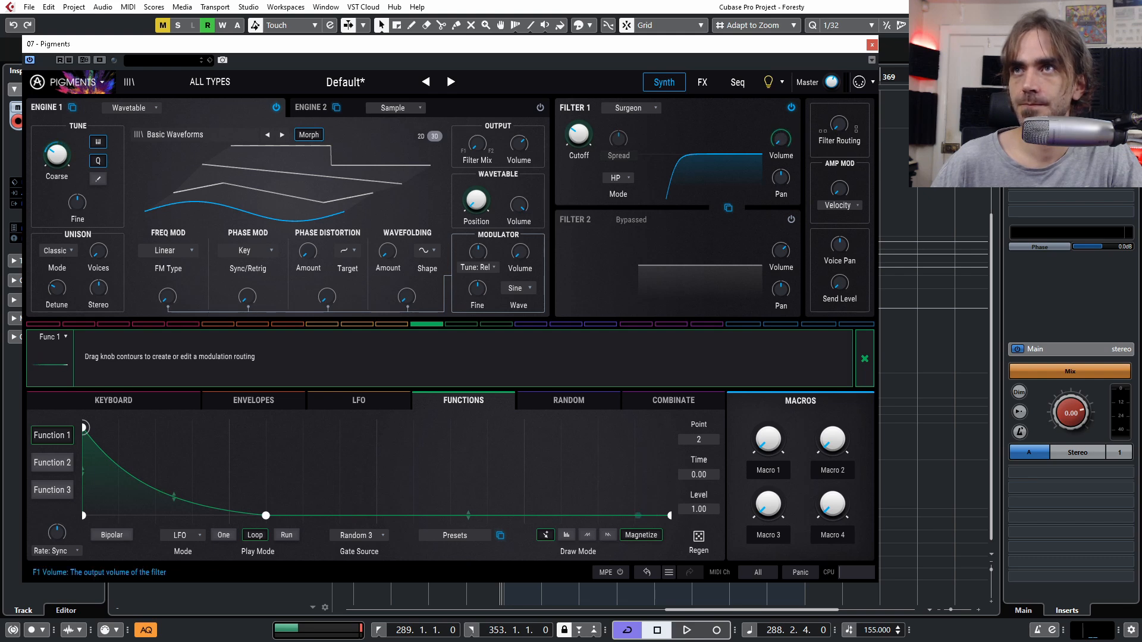
left_click_drag(779, 131, 779, 116)
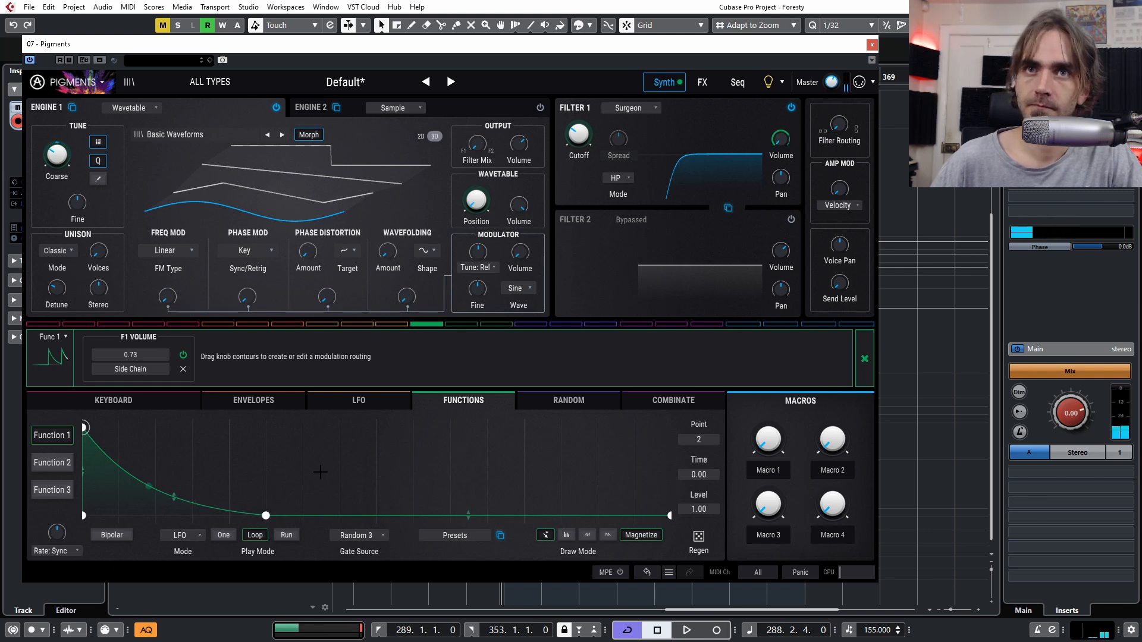
left_click_drag(173, 495, 173, 443)
left_click_drag(277, 520, 305, 534)
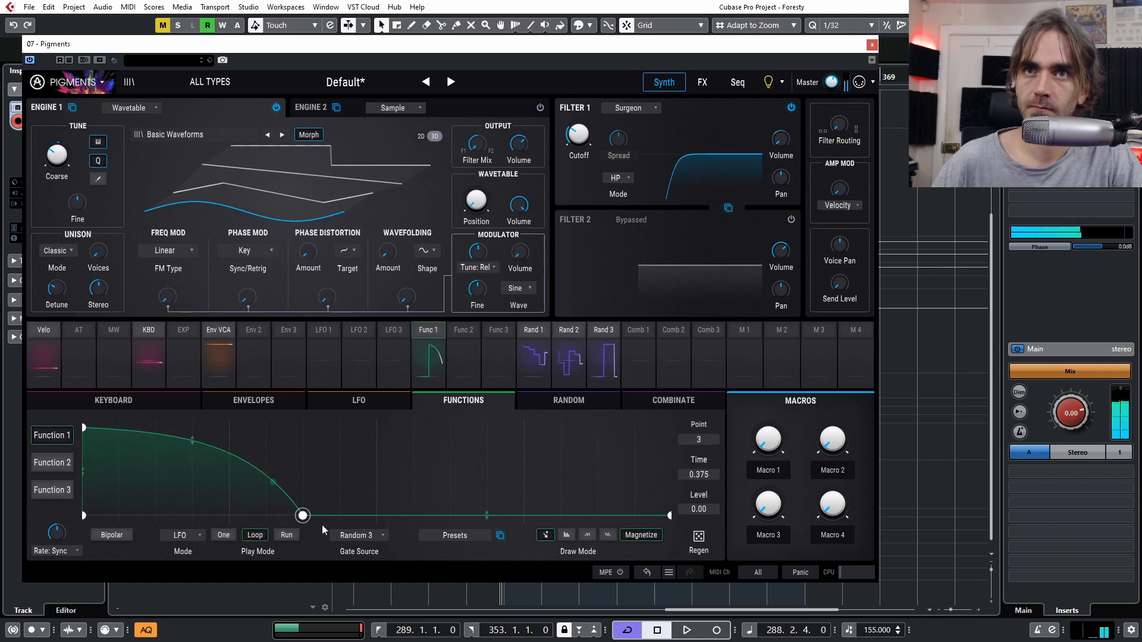
Step: Try Random 3's probability at 0.00 and at a setting above the middle
left_click(600, 333)
left_click(866, 368)
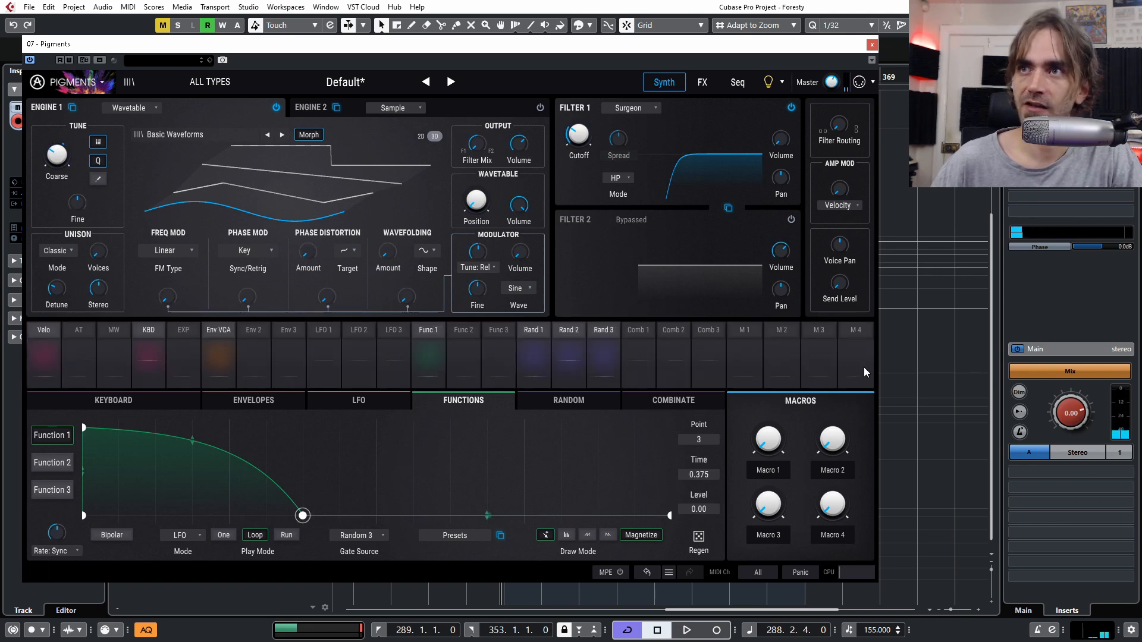
left_click(566, 407)
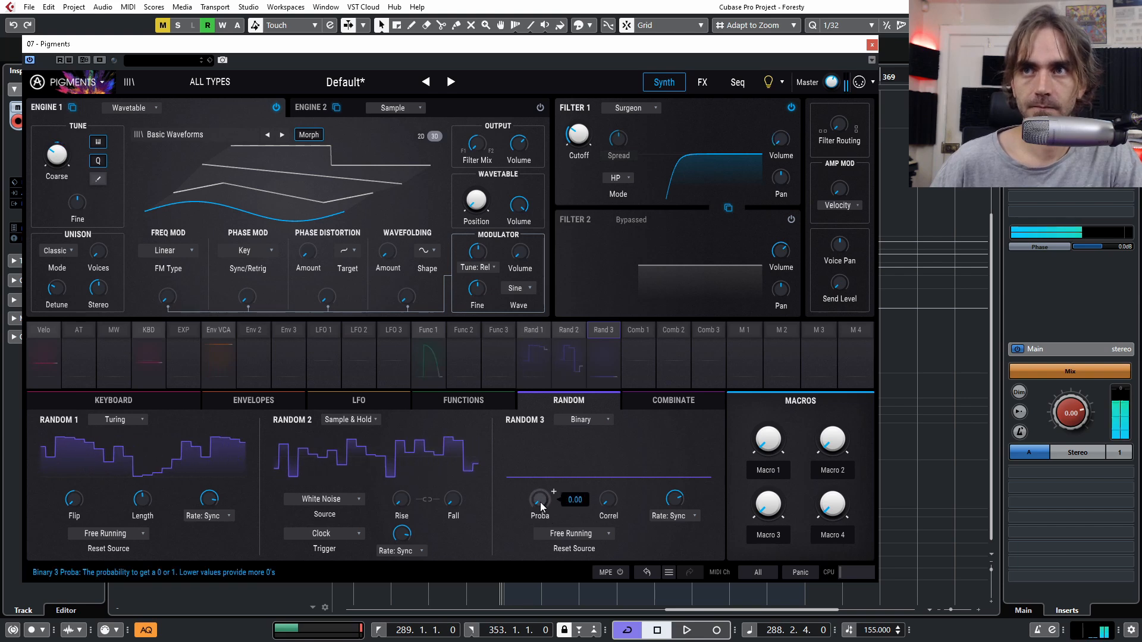
mouse_move(537, 505)
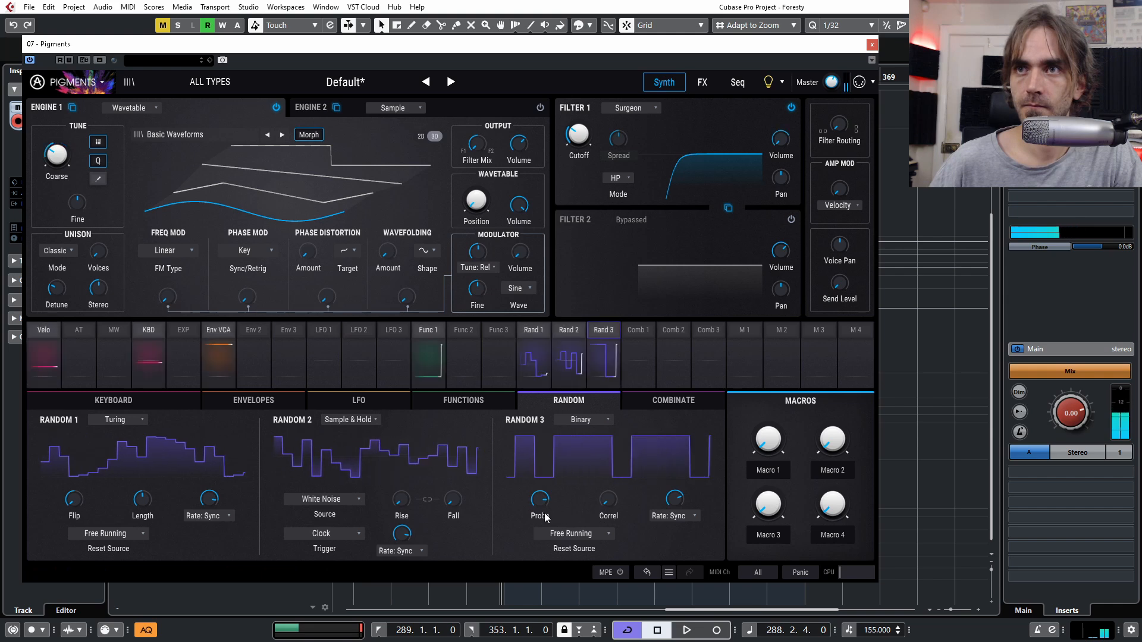
Step: Change Function 1's mode from LFO to Envelope
left_click(428, 342)
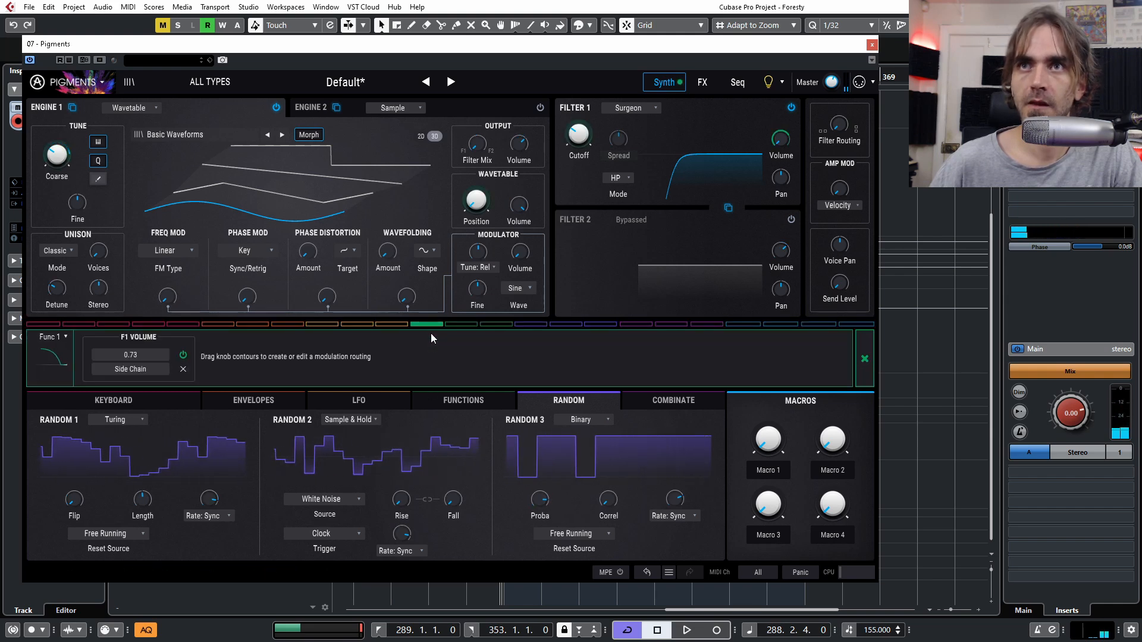
left_click(865, 359)
left_click(431, 365)
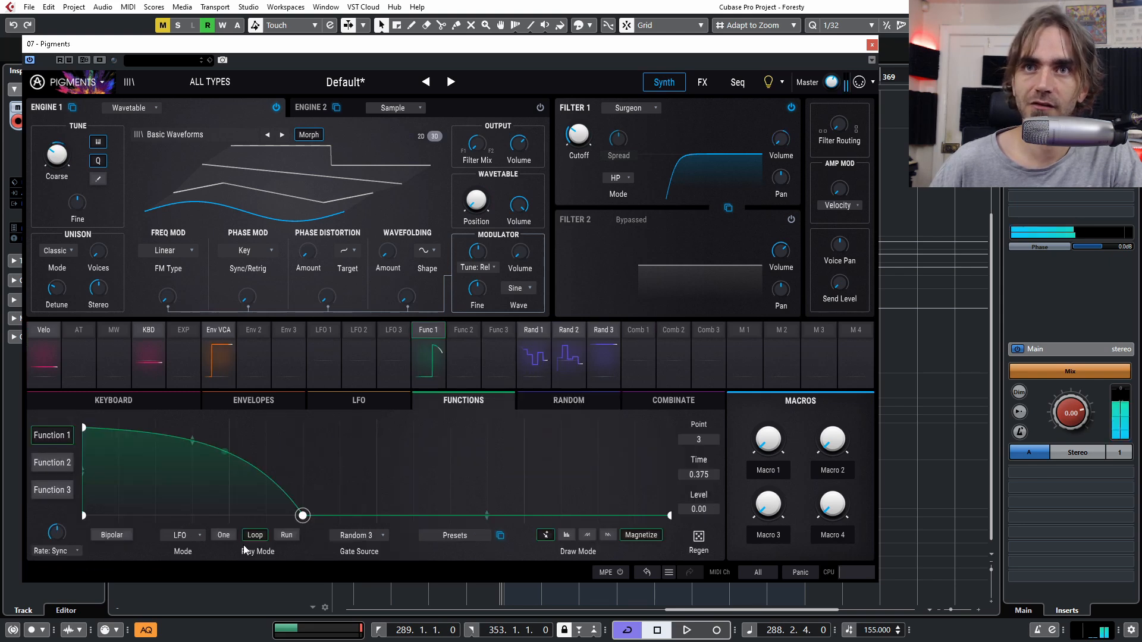
left_click(184, 536)
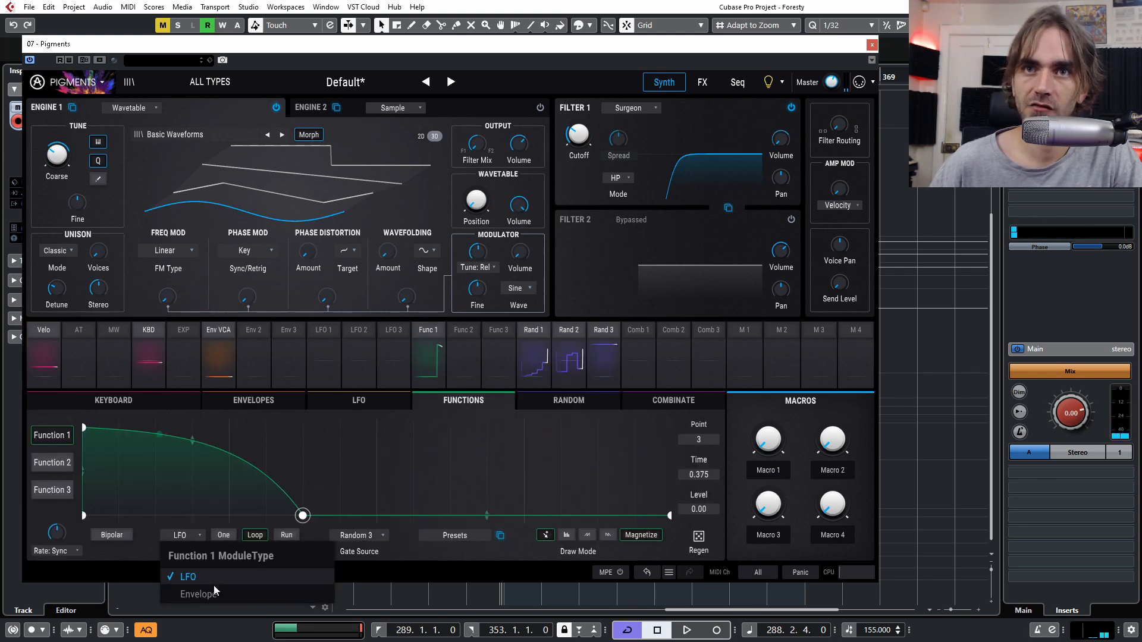
left_click(199, 593)
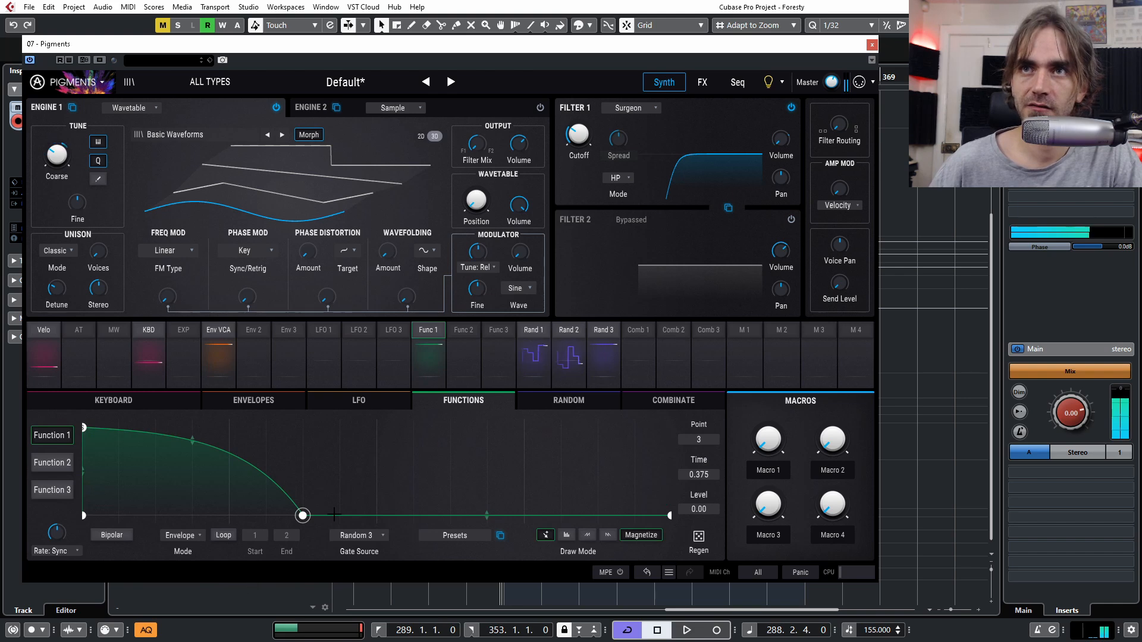
Step: Try Random 3's probability at its maximum and lower it to about 0.143
left_click(601, 372)
mouse_move(554, 491)
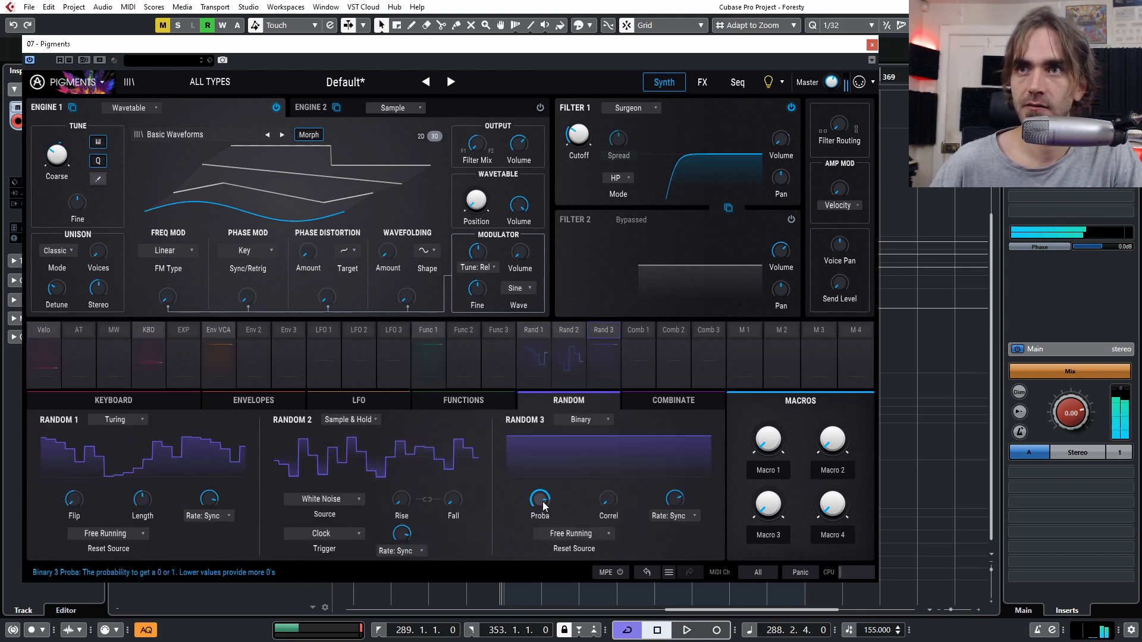
mouse_move(540, 501)
left_mouse_down()
mouse_move(540, 511)
mouse_move(538, 485)
left_mouse_up()
mouse_move(539, 507)
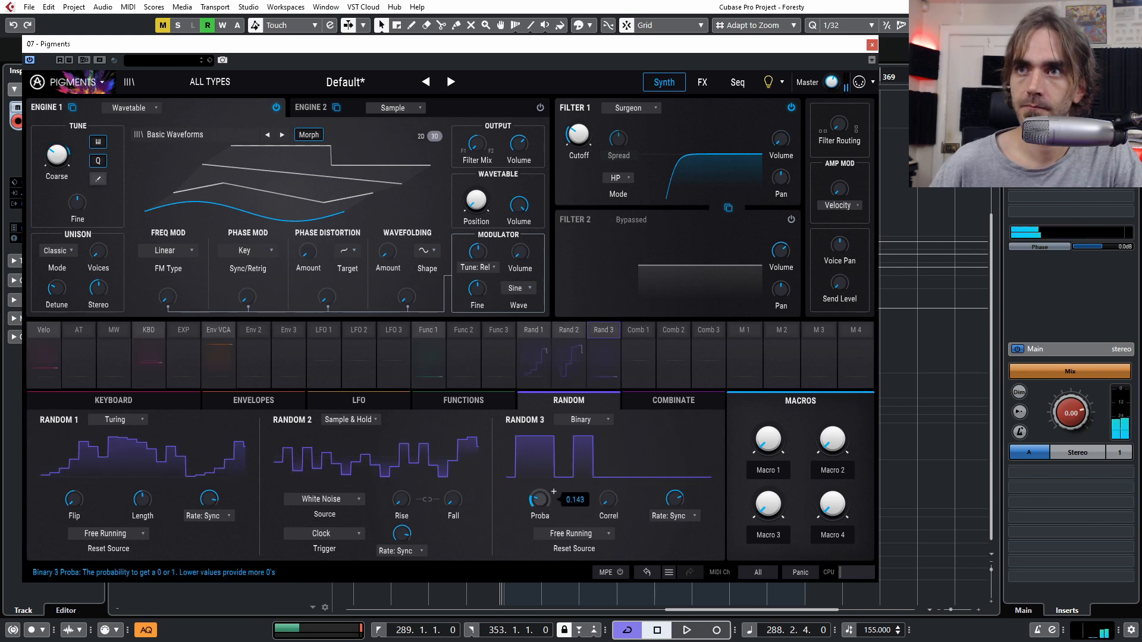
Step: Try Random 3's probability at about 0.24 and at higher and lower settings, leaving it at a low setting
mouse_move(675, 505)
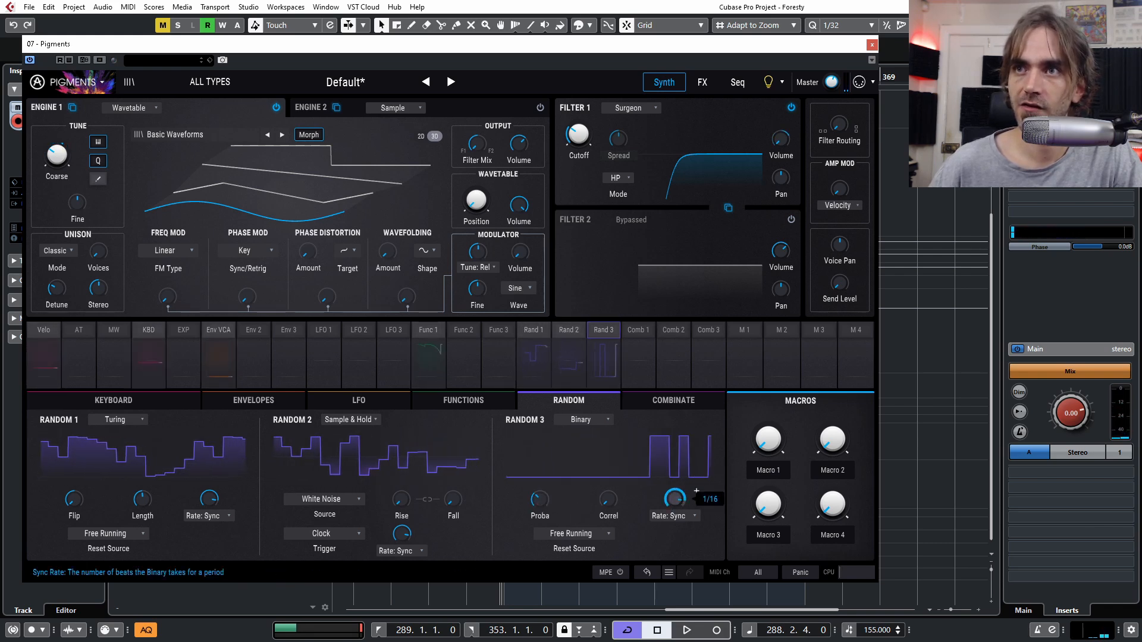
scroll(542, 505, "up", 5)
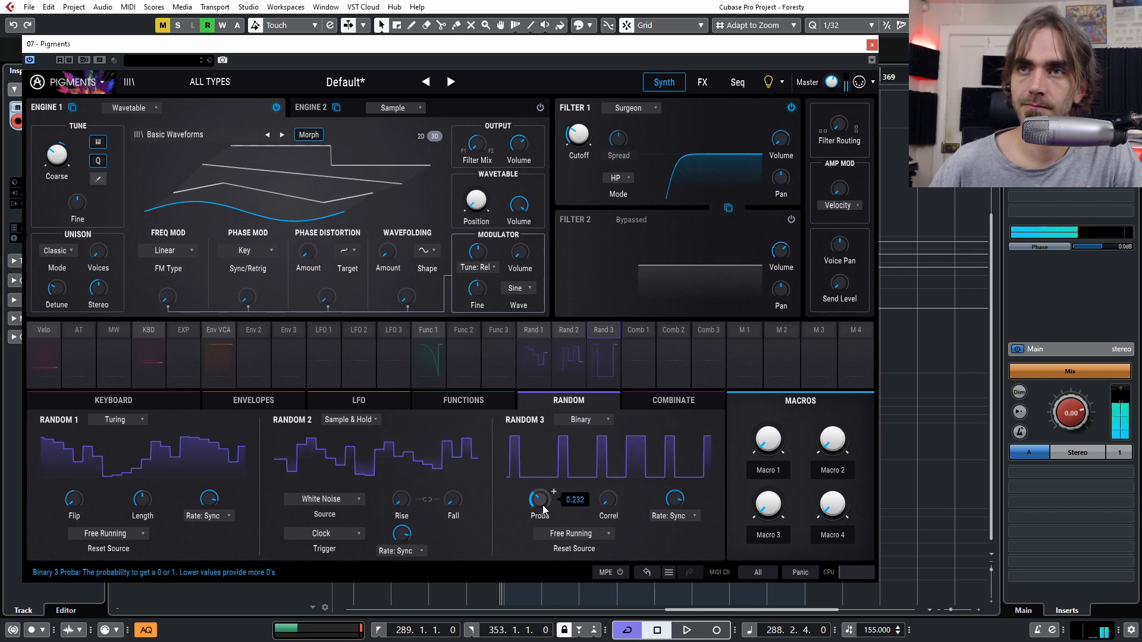
left_click_drag(540, 502, 540, 425)
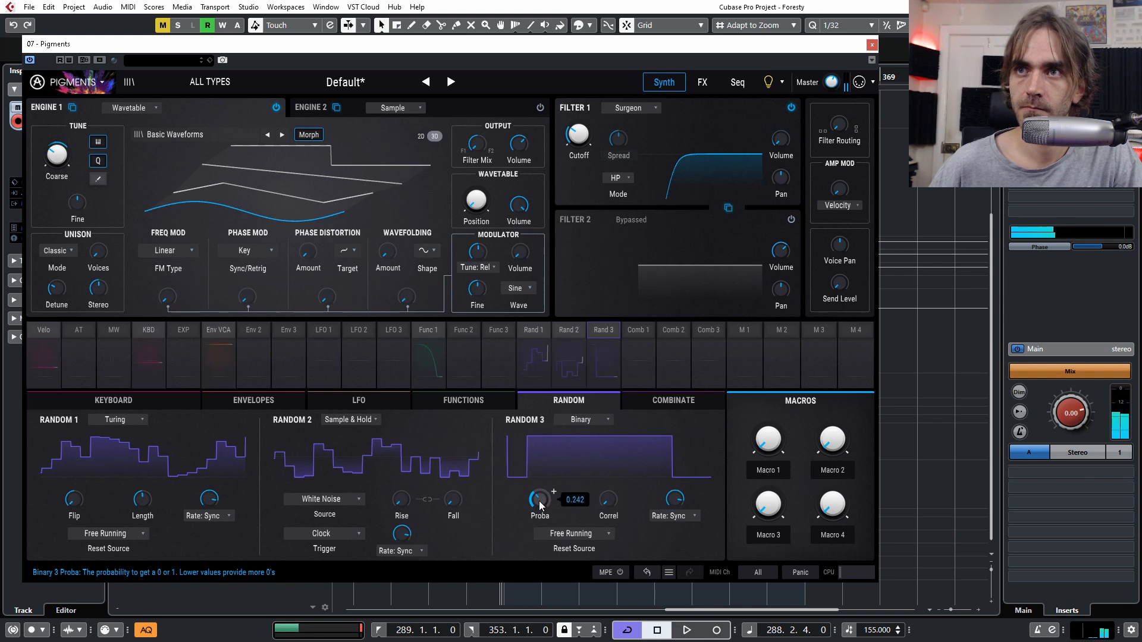
mouse_move(540, 505)
left_mouse_down()
mouse_move(540, 470)
mouse_move(531, 503)
left_mouse_up()
mouse_move(531, 503)
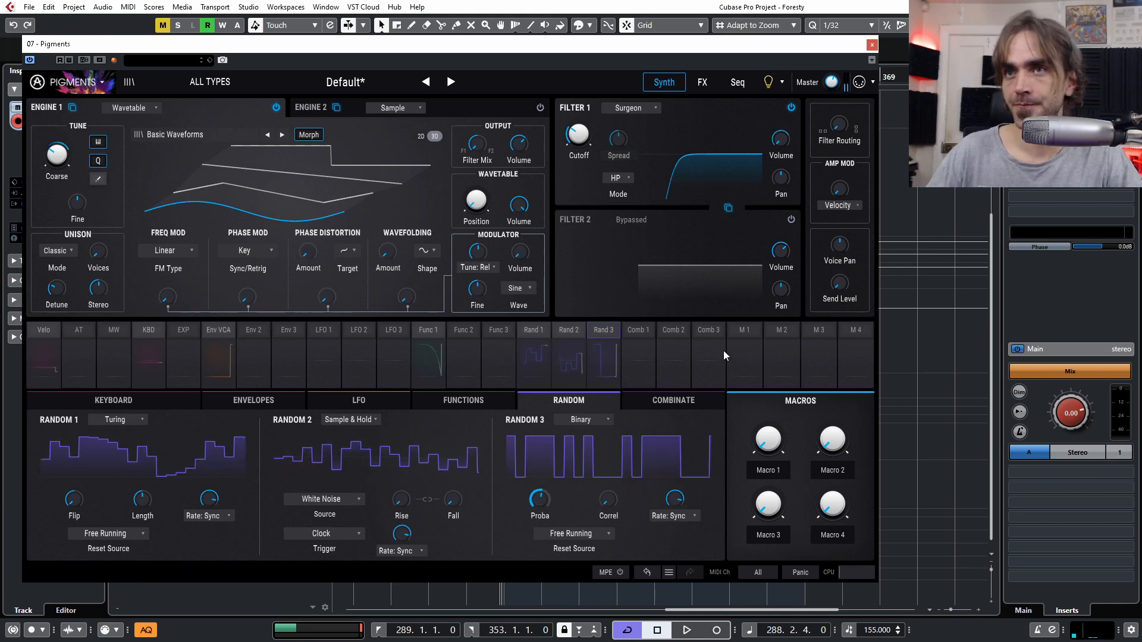
left_click_drag(541, 483, 548, 502)
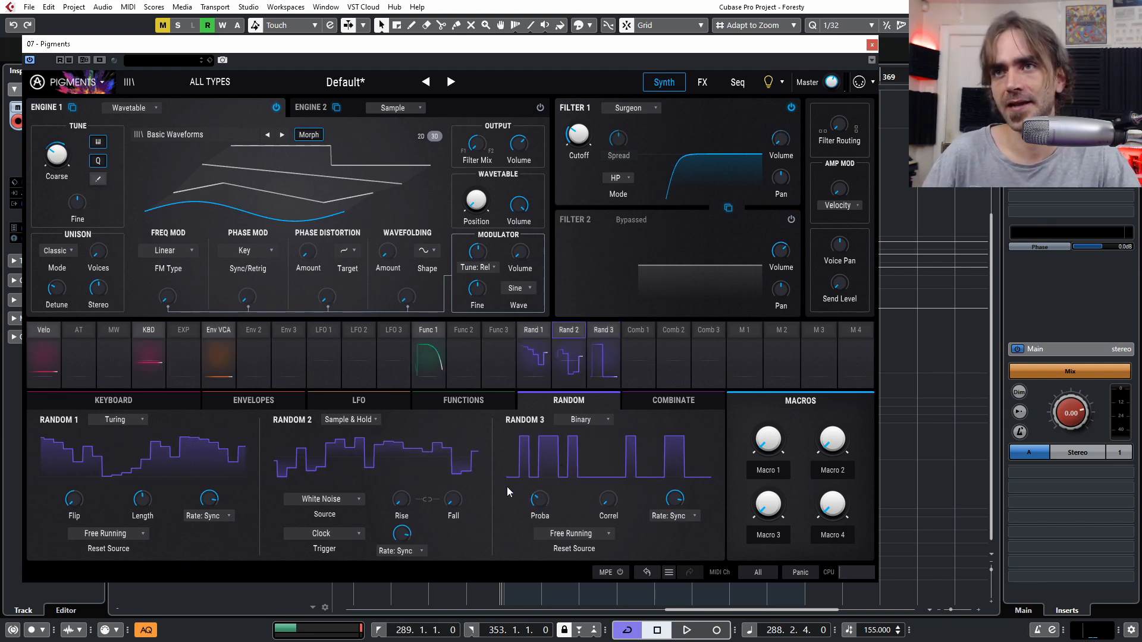
mouse_move(553, 492)
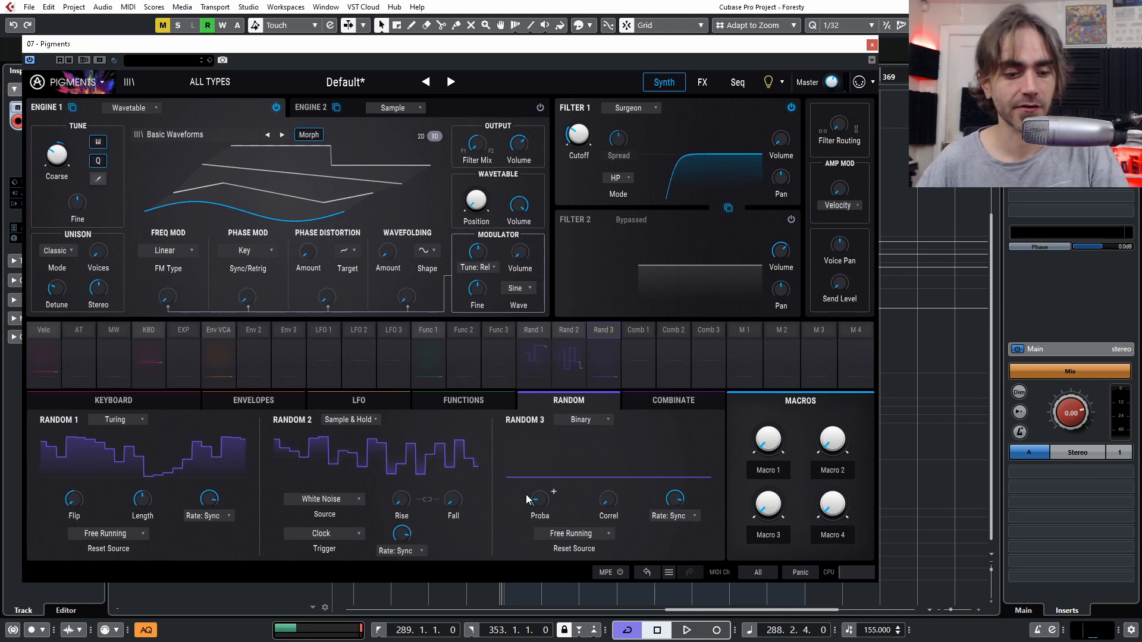
left_click_drag(526, 494, 559, 517)
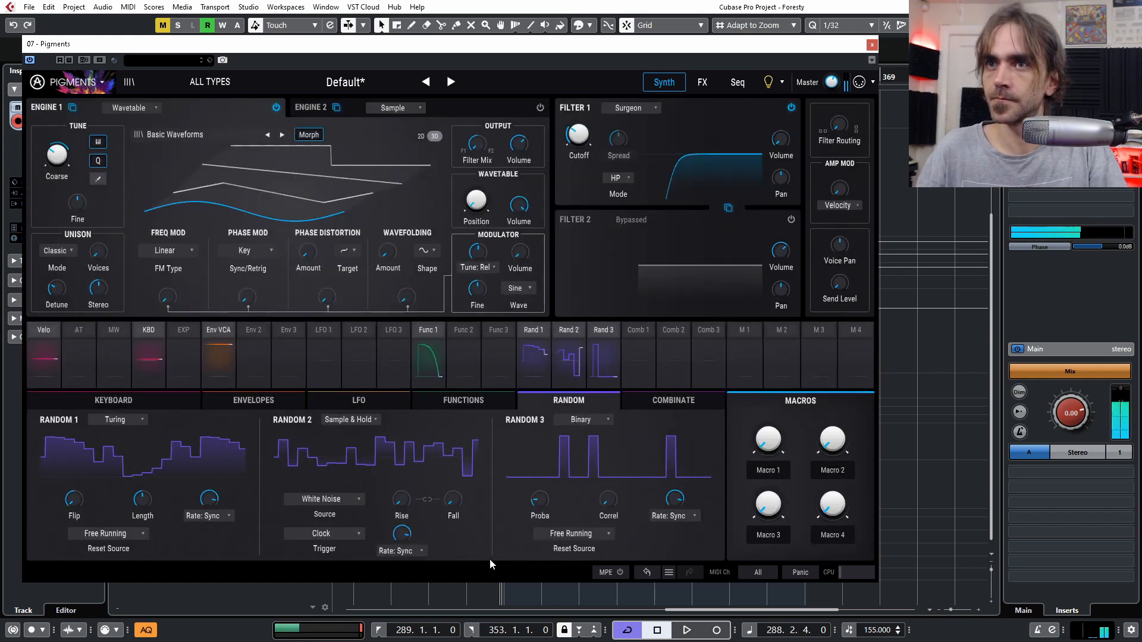
Step: Close the Pigments window, start the project playback, and reopen the instrument of the Pigments 01 track
left_click(871, 45)
left_click_drag(314, 400, 307, 374)
key("space")
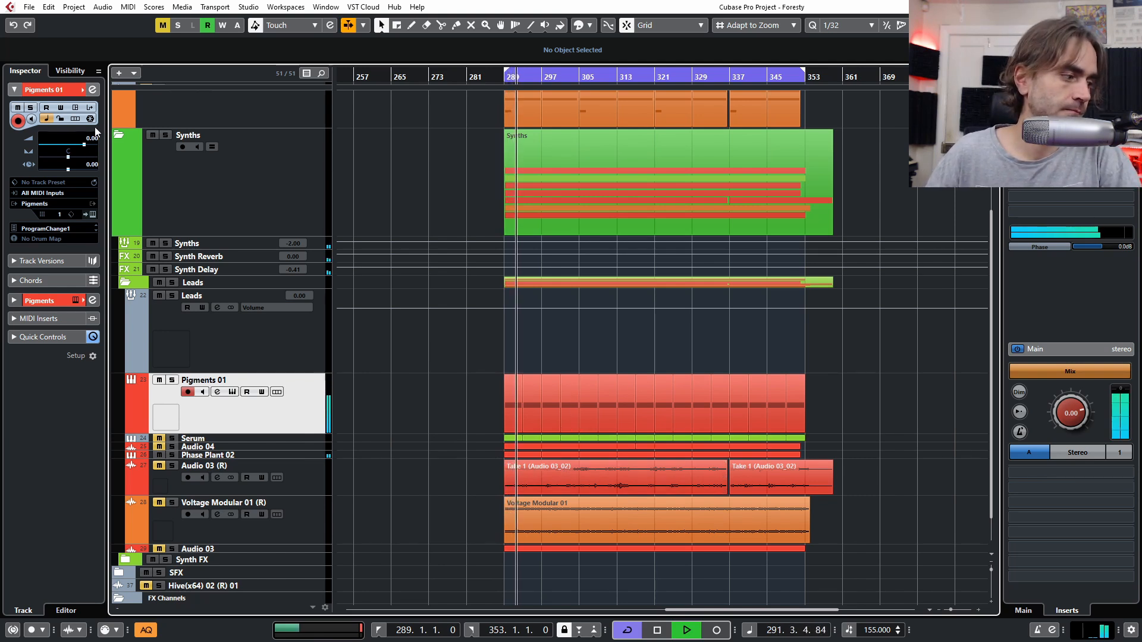
left_click(92, 214)
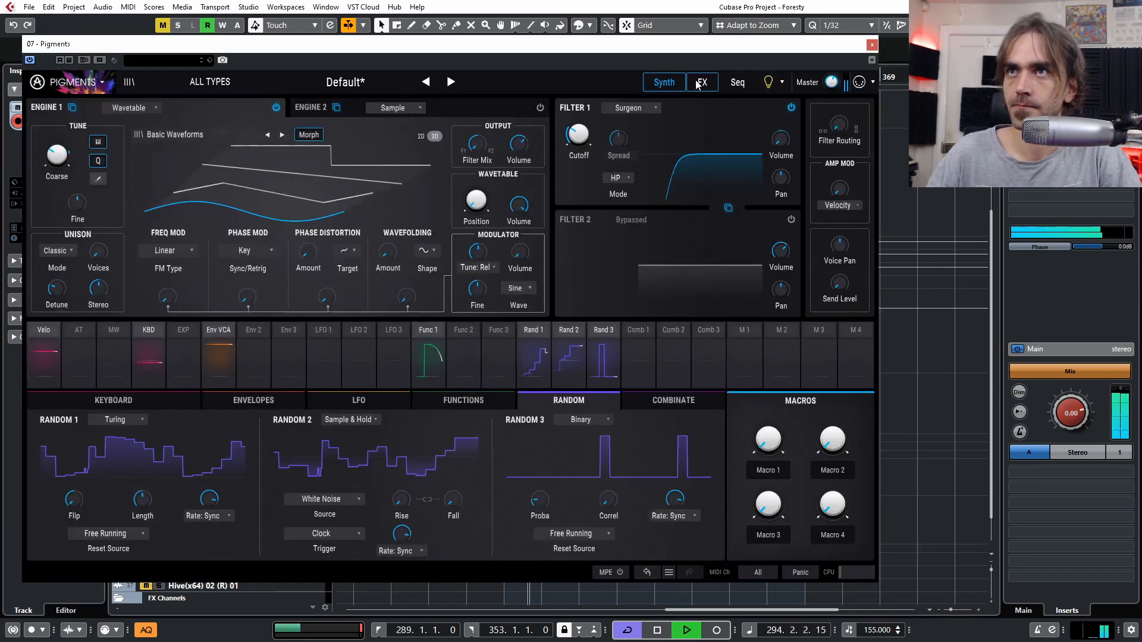
Step: Set the Bus A delay's time type to Sync Dotted with Ping Pong and more feedback, return to the synth page and stop playback
left_click(699, 83)
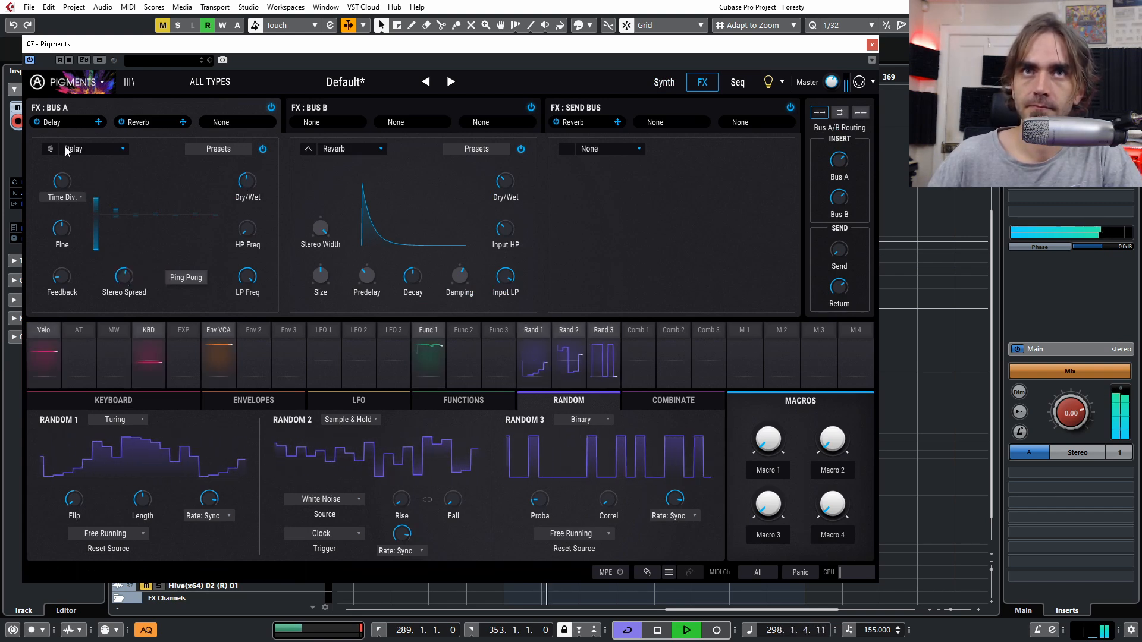
left_click(65, 197)
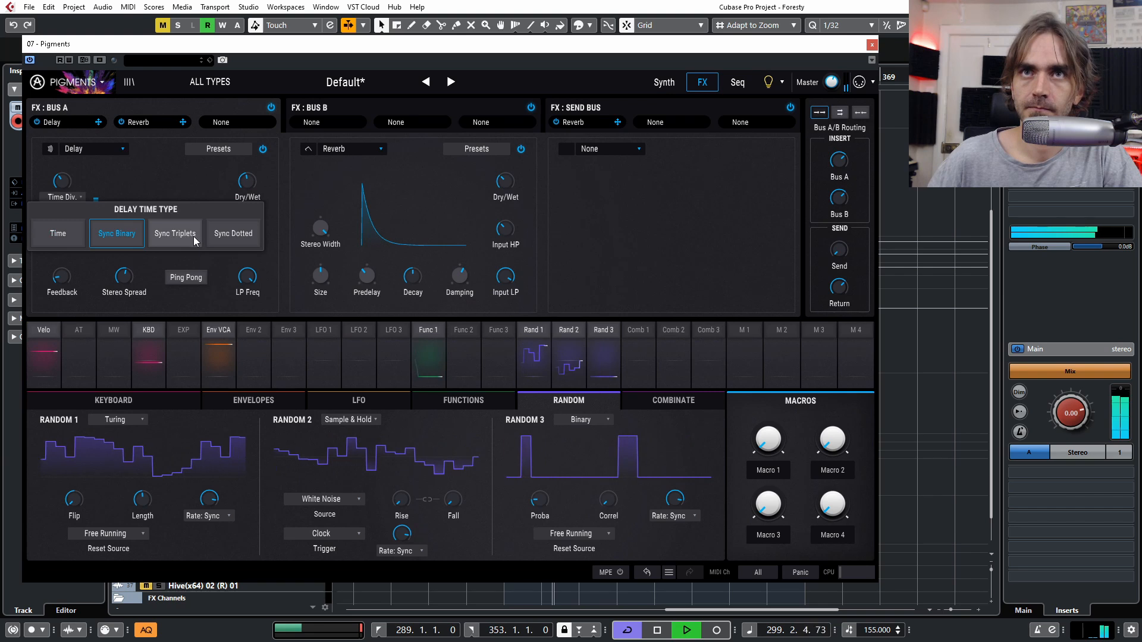
left_click(233, 233)
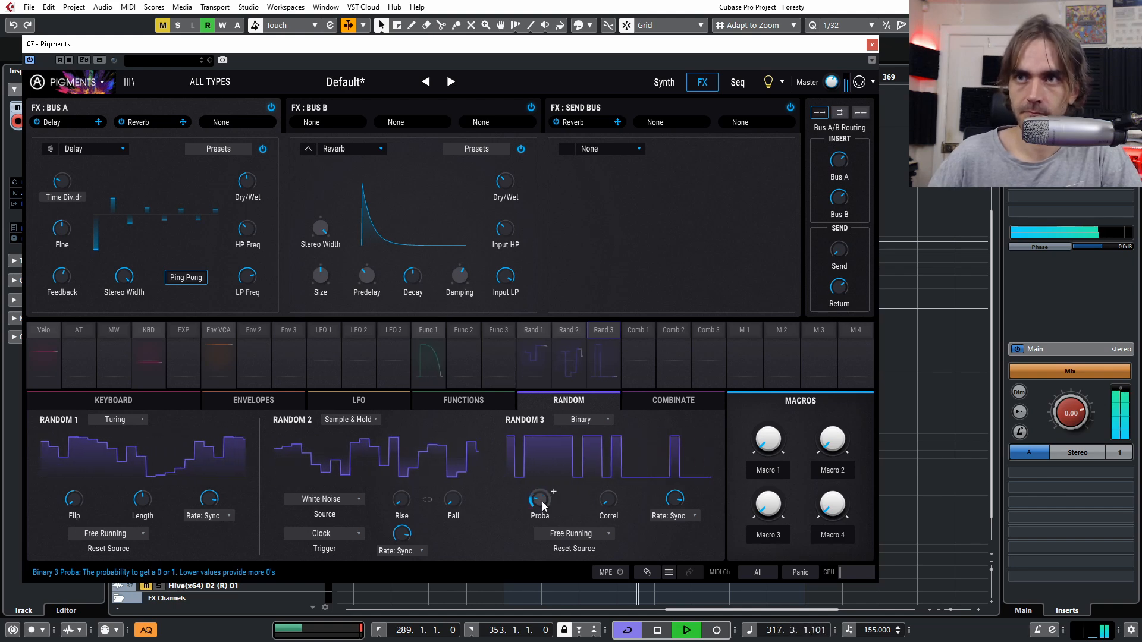
left_click(670, 83)
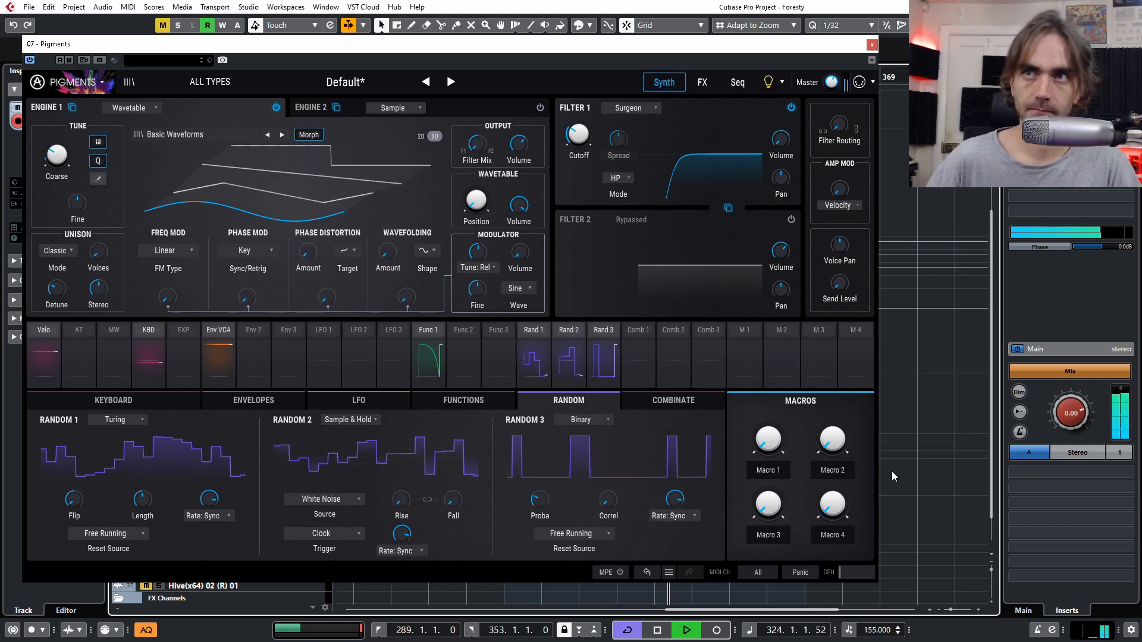
key("space")
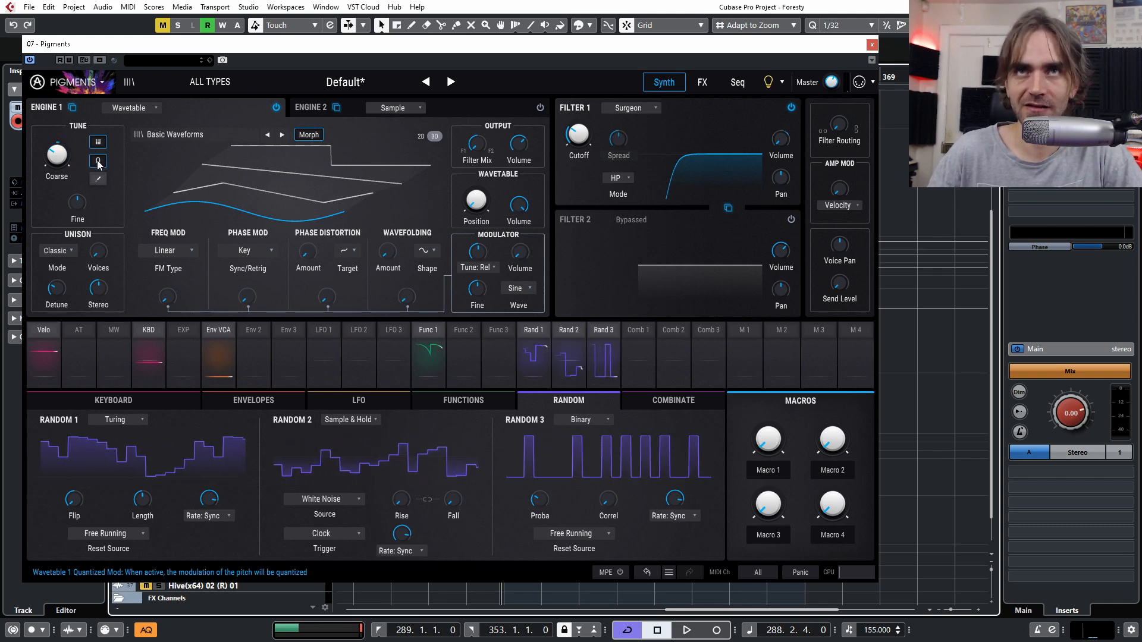
Step: During playback, try longer Rise and Fall times on Random 2, return both to minimum, and raise Fall slightly
key("space")
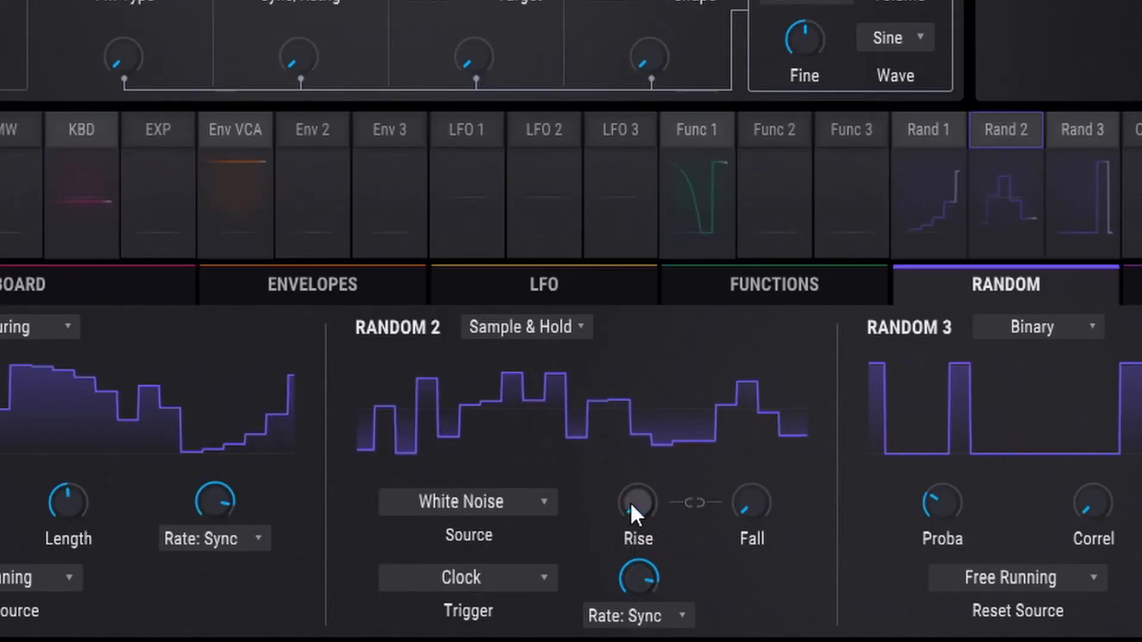
left_click_drag(640, 511, 640, 487)
left_click_drag(750, 505, 750, 473)
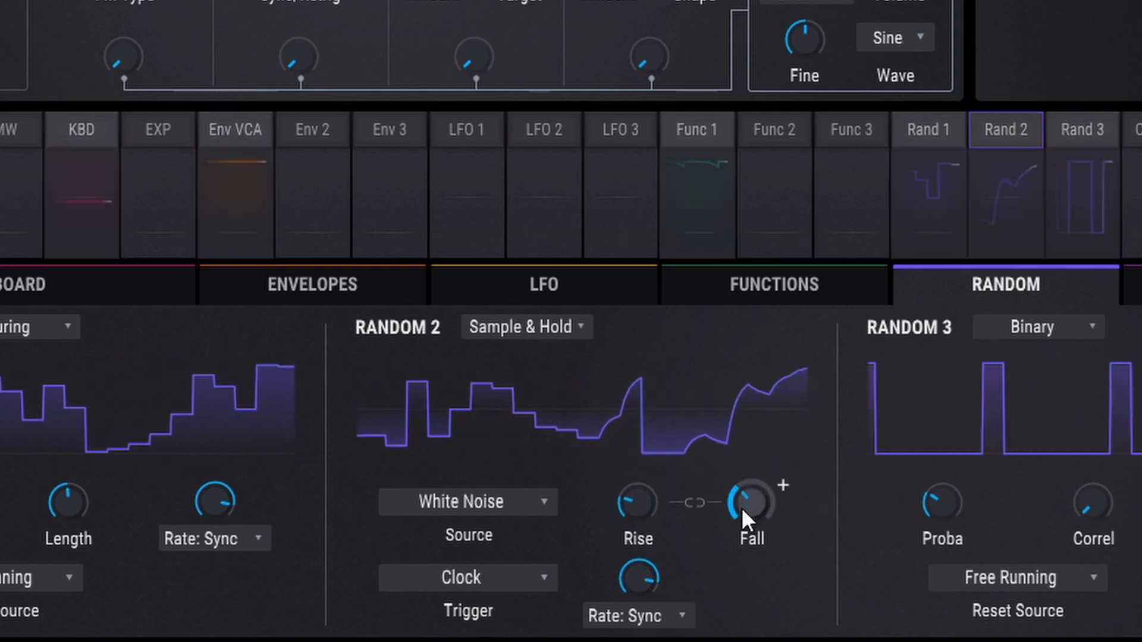
left_click_drag(638, 505, 638, 562)
left_click_drag(746, 504, 747, 571)
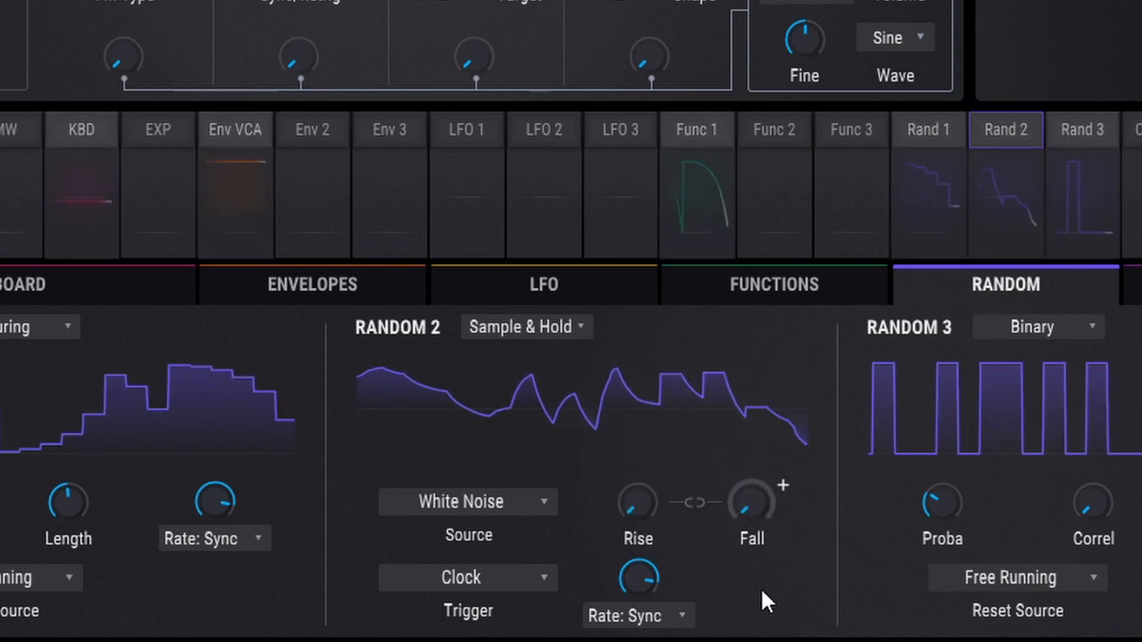
mouse_move(763, 509)
left_mouse_down()
mouse_move(764, 469)
mouse_move(763, 498)
left_mouse_up()
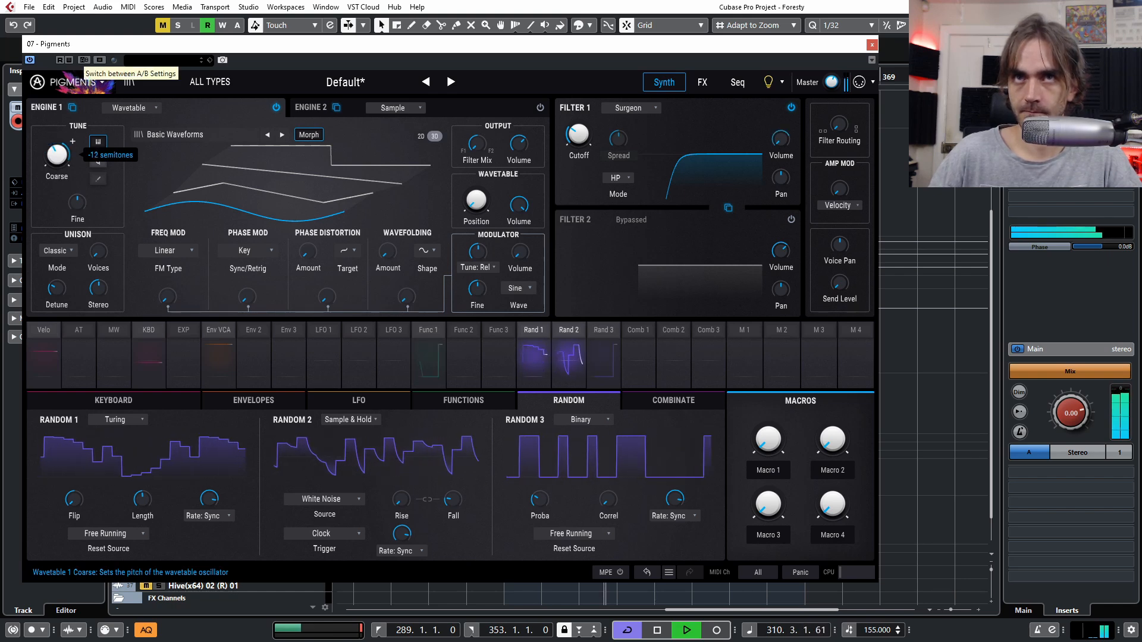
Step: Show the Random 2 and Random 1 modulation routings and lower Engine 1's coarse tuning
left_click(575, 337)
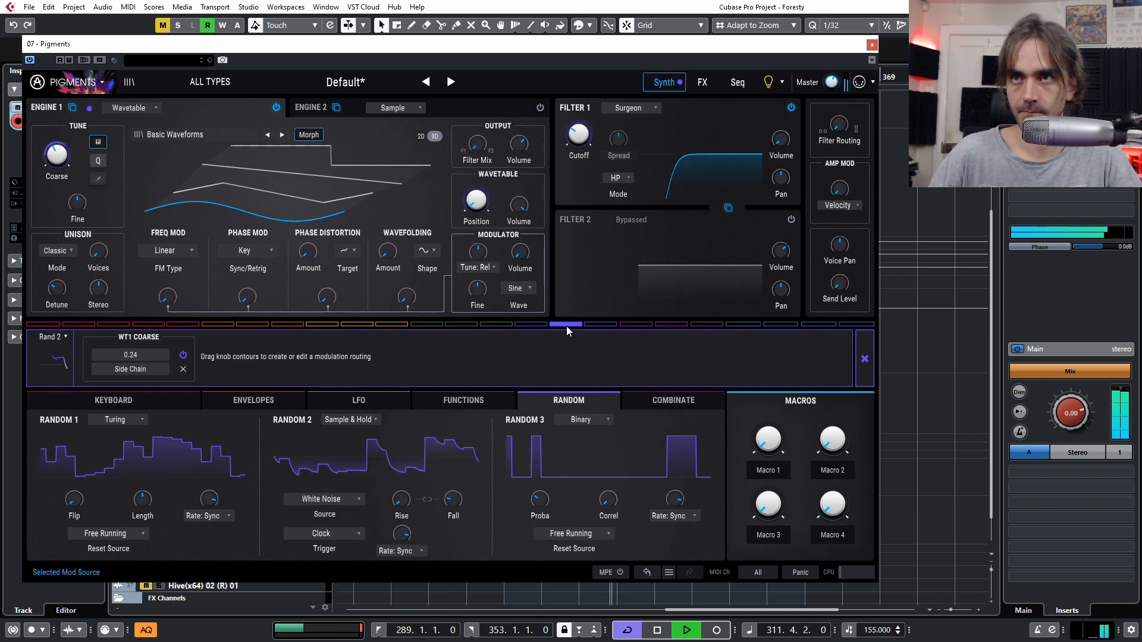
left_click(529, 325)
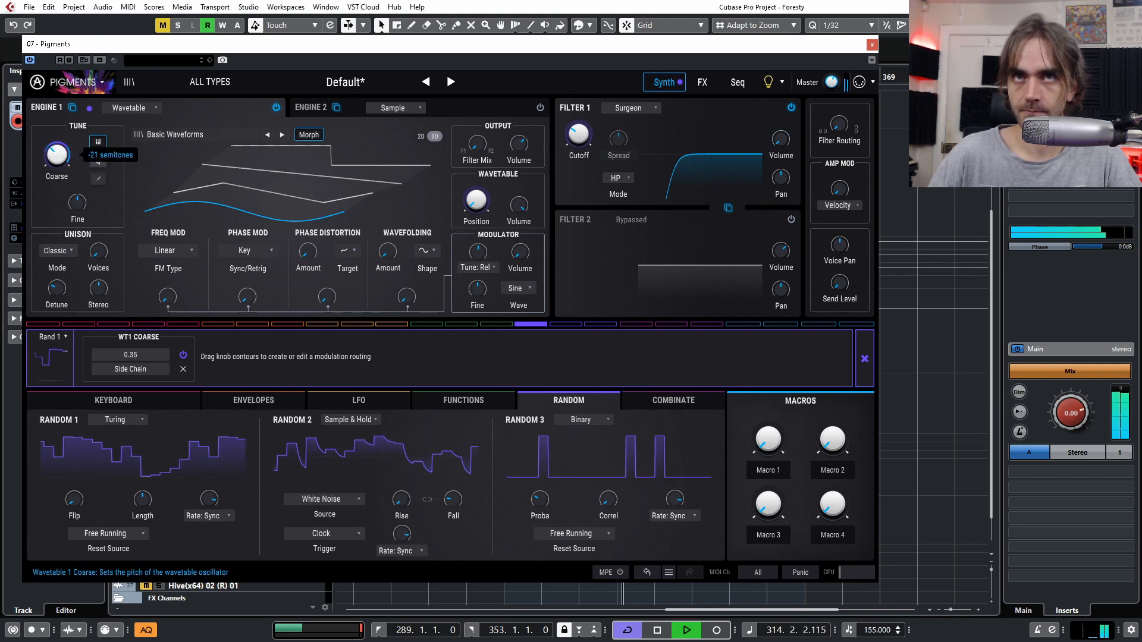
left_click_drag(57, 159, 57, 190)
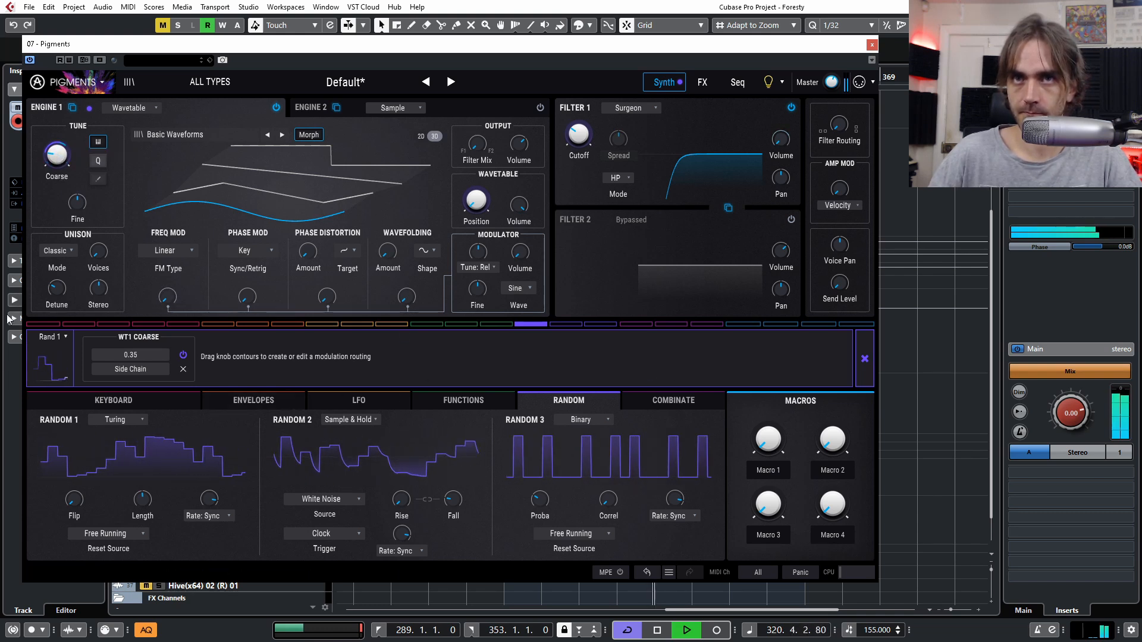
Step: Set Random 2's modulation of Engine 1's coarse pitch to 0.40, turn pitch quantization back on and close the routing view
left_click(569, 324)
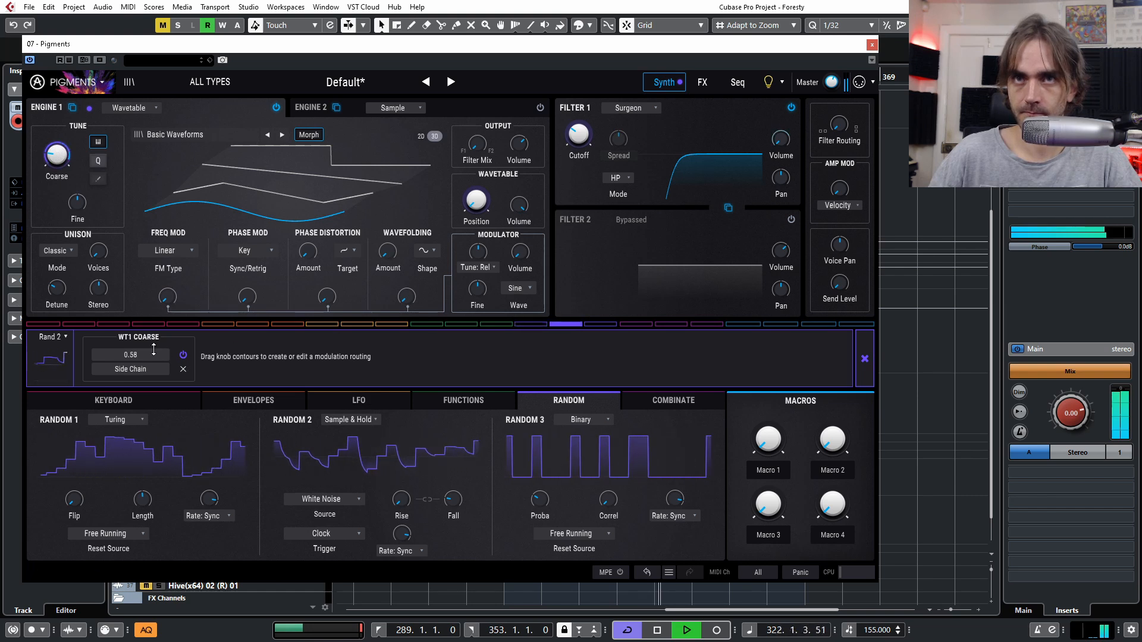
left_click_drag(159, 356, 163, 366)
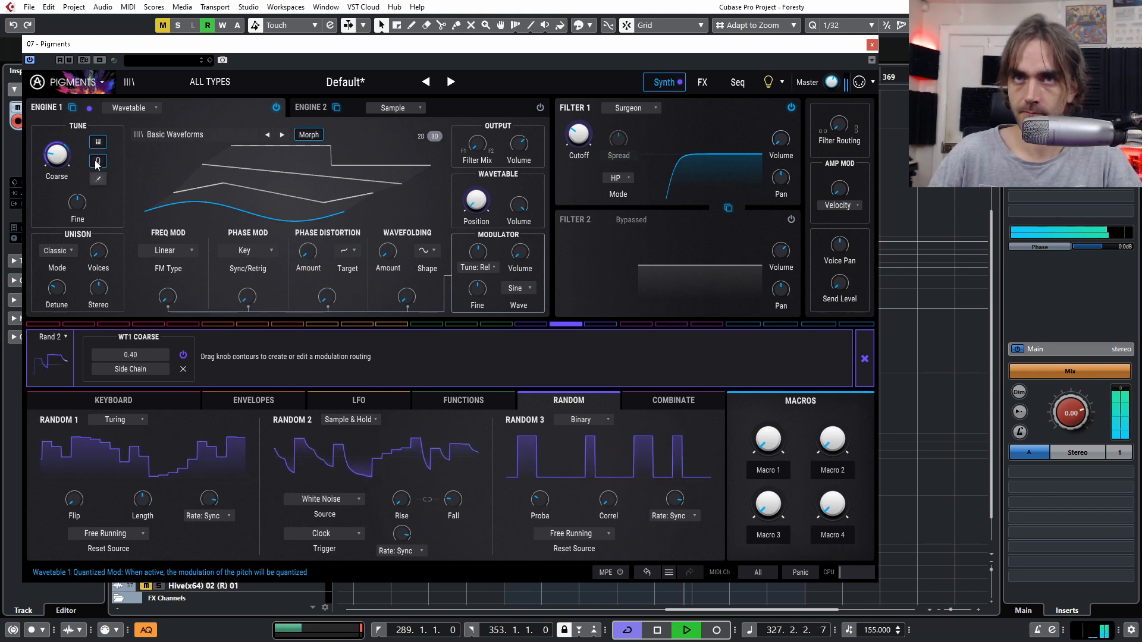
left_click(864, 359)
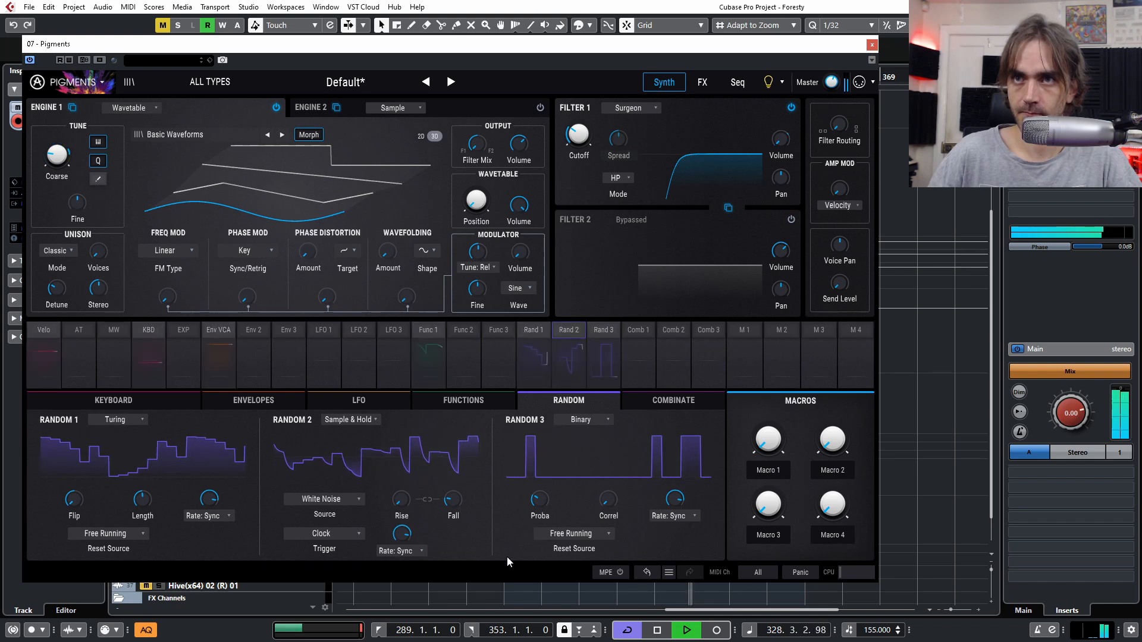
Step: Raise Random 2's Rise and Fall times, keep its rate type at Sync Binary, and slow its rate
left_click_drag(452, 499, 452, 475)
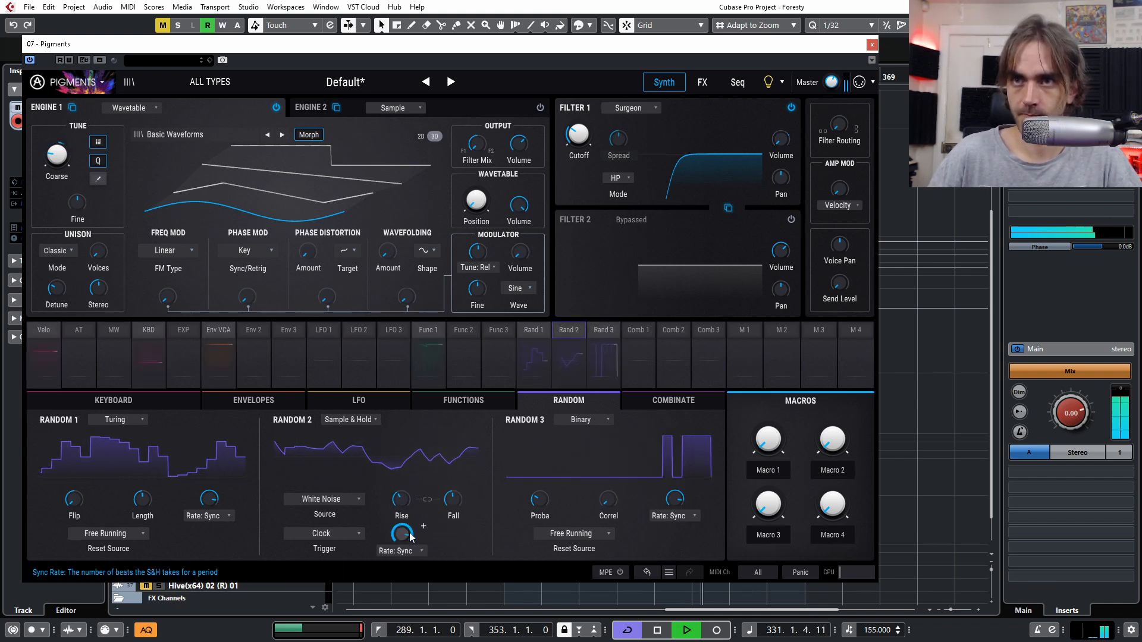
left_click(406, 552)
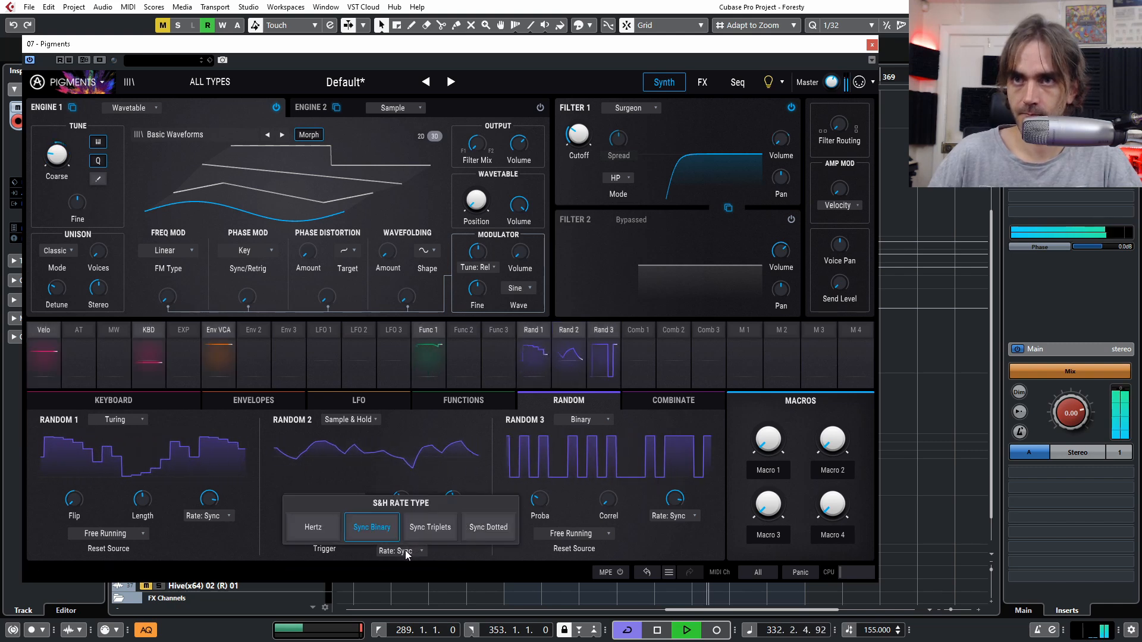
left_click(372, 527)
mouse_move(424, 526)
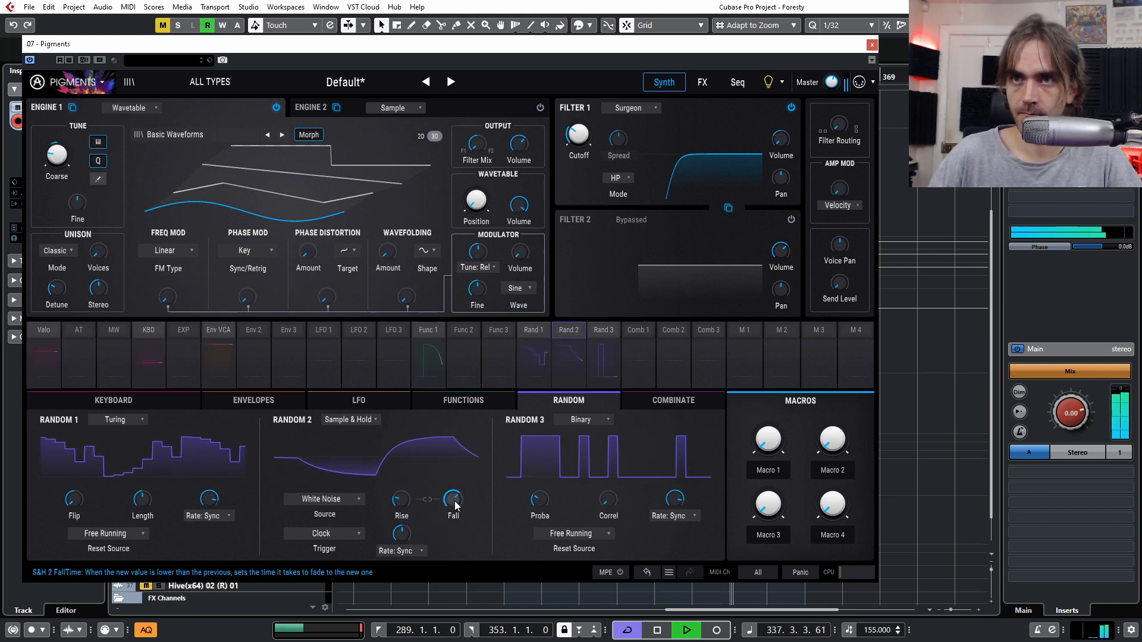
left_click_drag(453, 500, 458, 496)
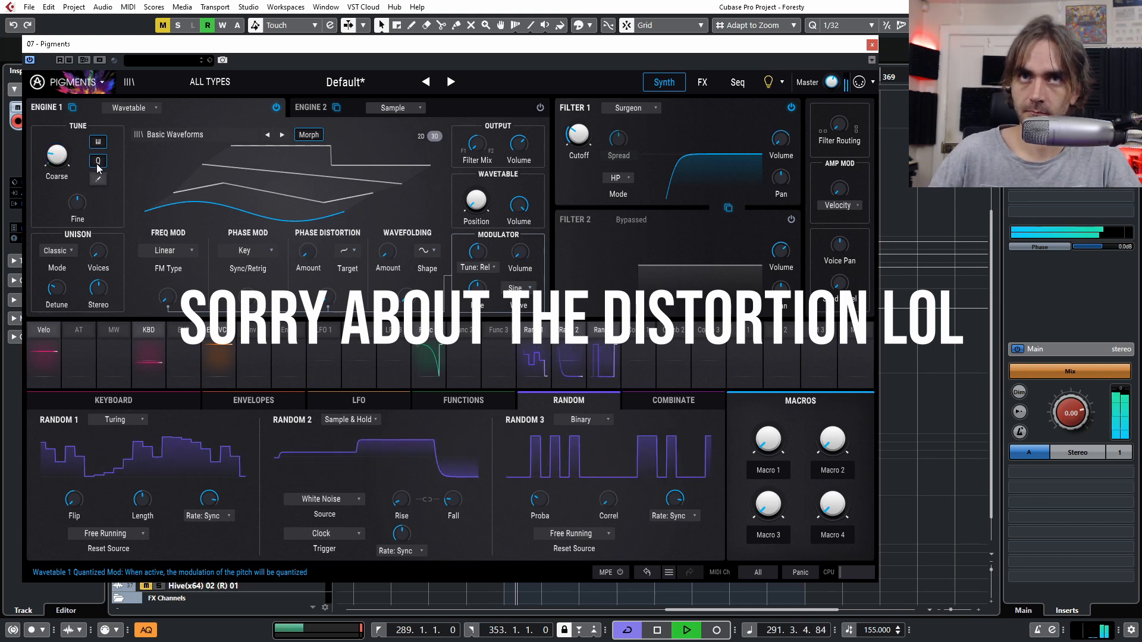
Step: Stop the project playback and bring the Pigments 01 track's instrument back up
left_click(871, 45)
key("space")
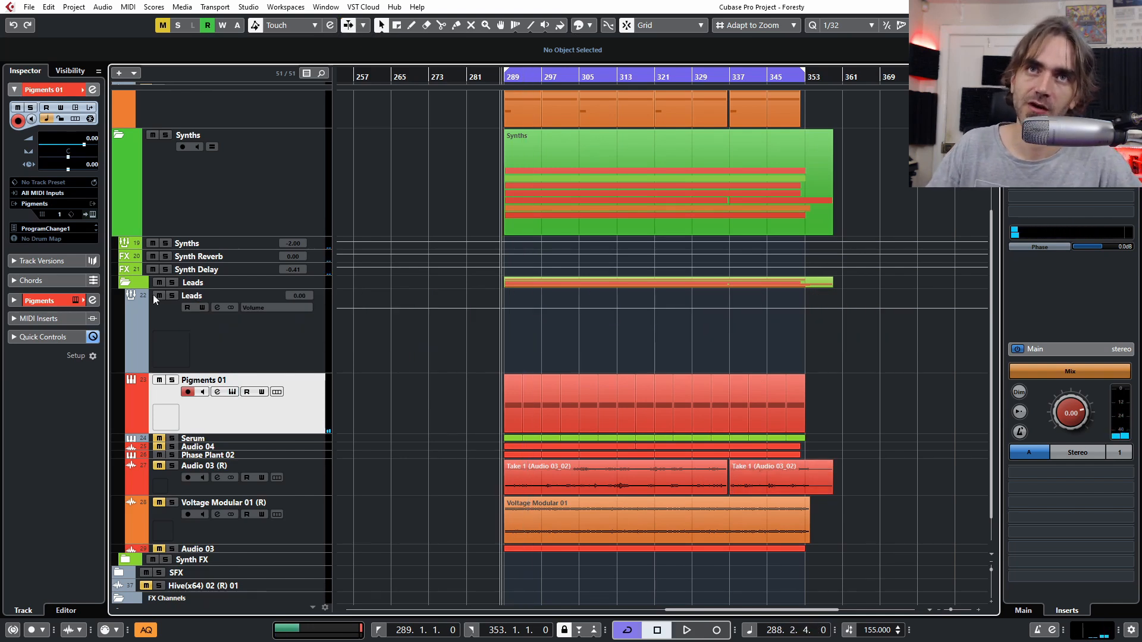
left_click(94, 215)
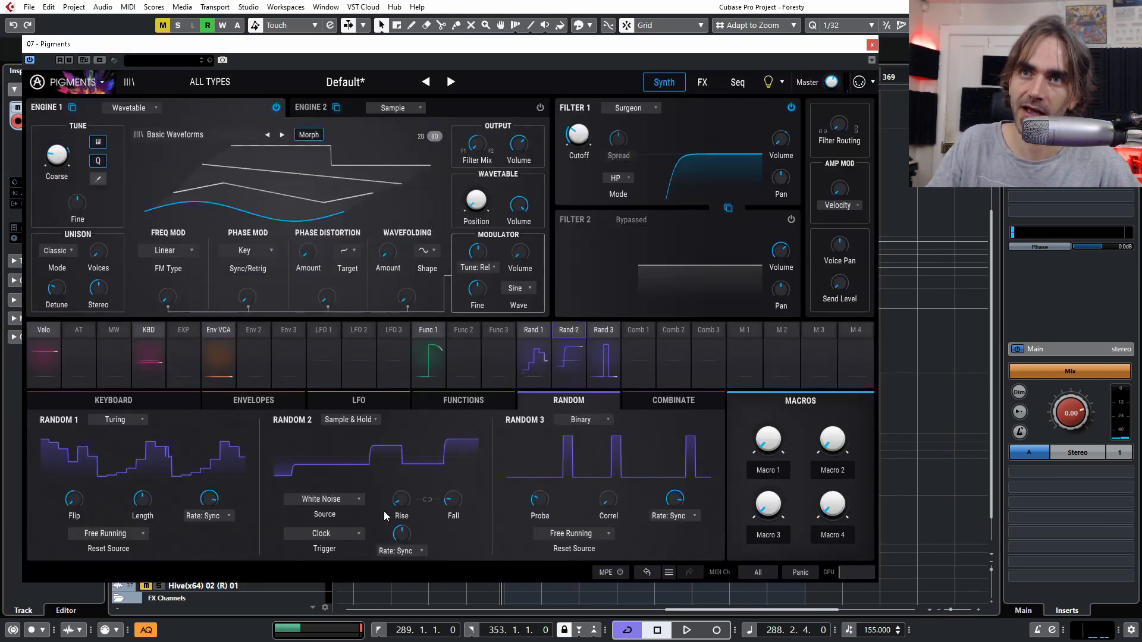
Step: Set Random 2's sync rate to 1/1 and adjust its Rise and Fall times
mouse_move(405, 502)
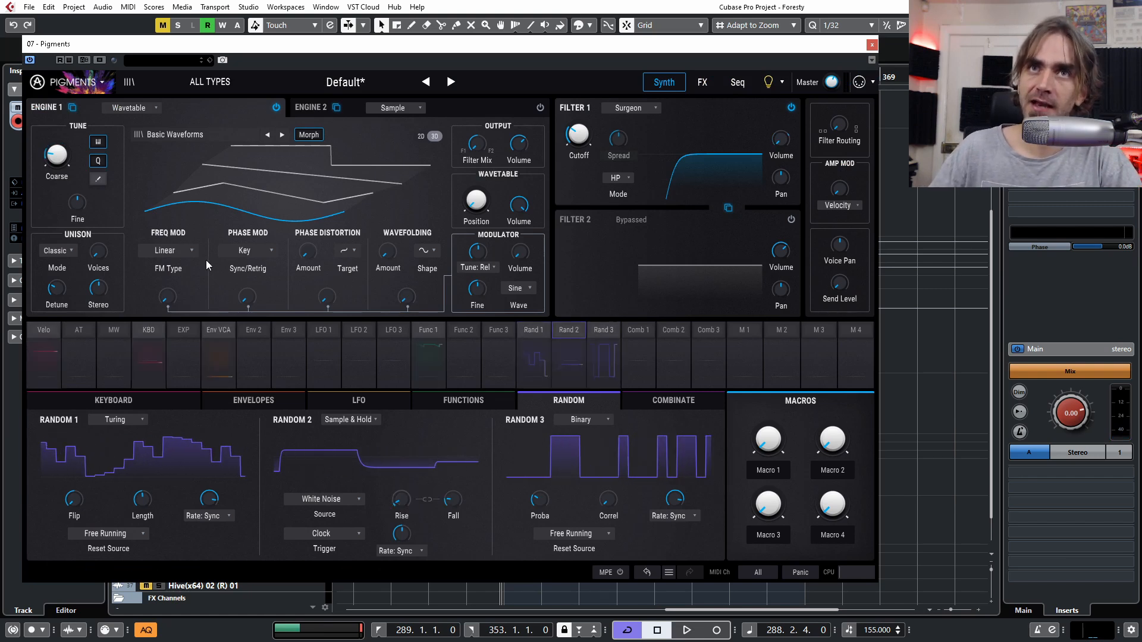
left_click(400, 552)
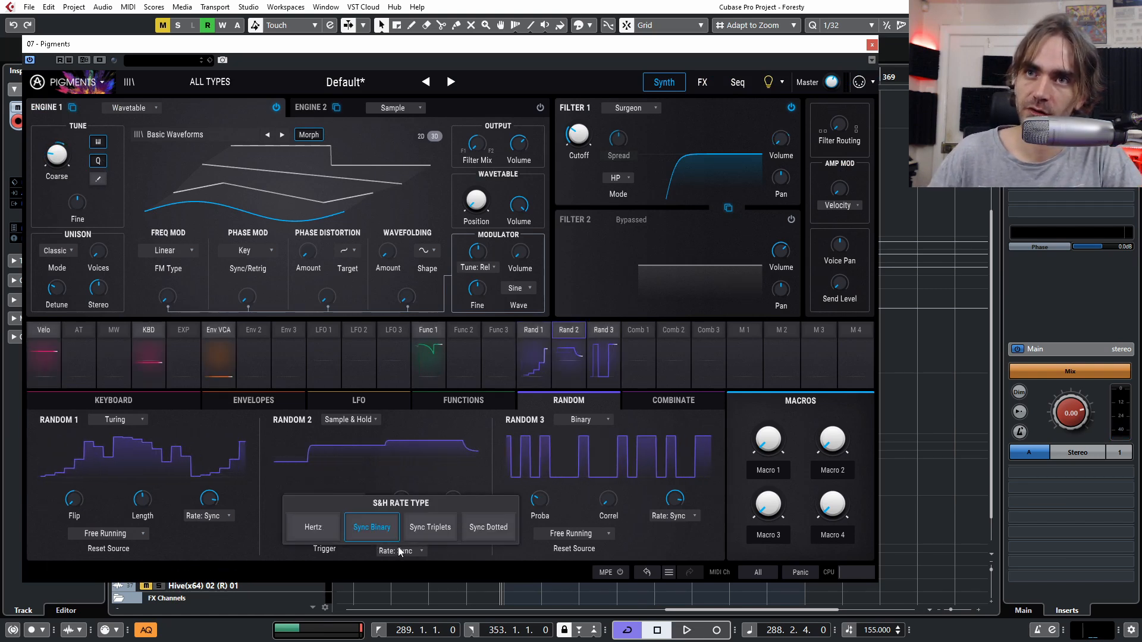
left_click(427, 558)
left_click_drag(403, 534, 403, 546)
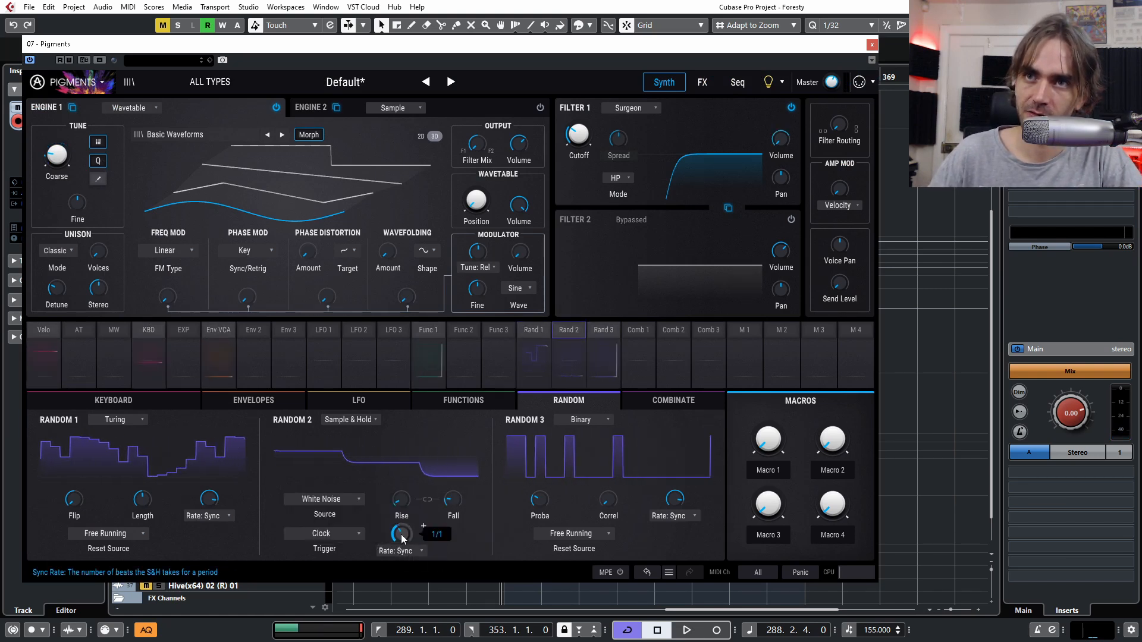
left_click_drag(454, 499, 453, 485)
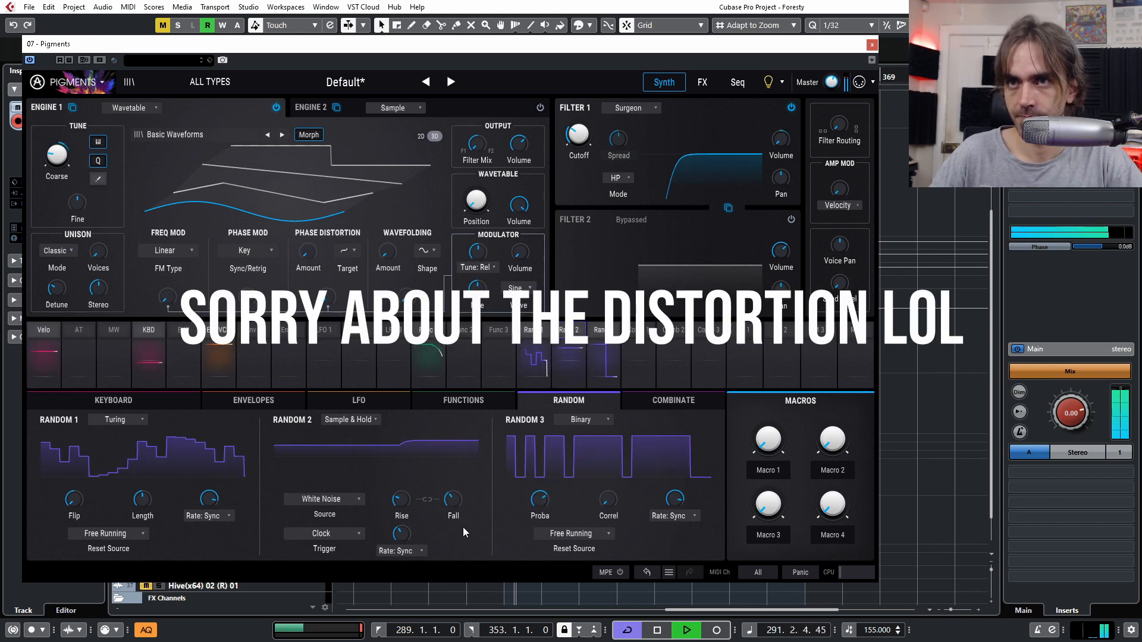
left_click_drag(407, 500, 454, 515)
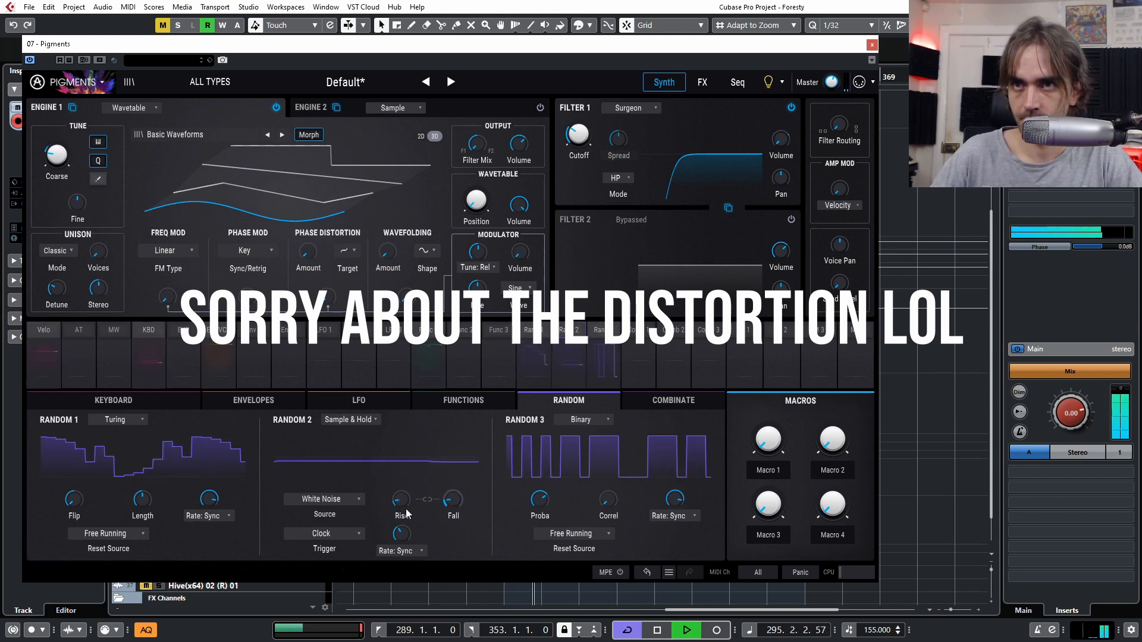
Step: Adjust Random 2's Rise time, set its modulation of Engine 1's coarse pitch to 0.30, and close the routing view
left_click_drag(403, 500, 396, 506)
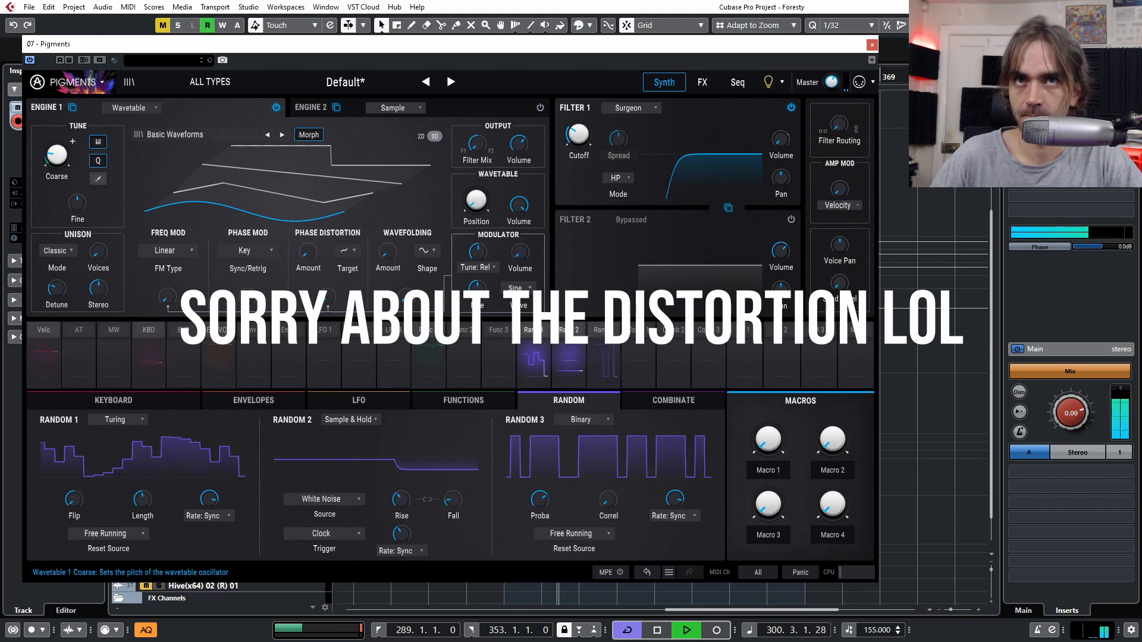
mouse_move(60, 156)
left_click_drag(60, 156, 60, 151)
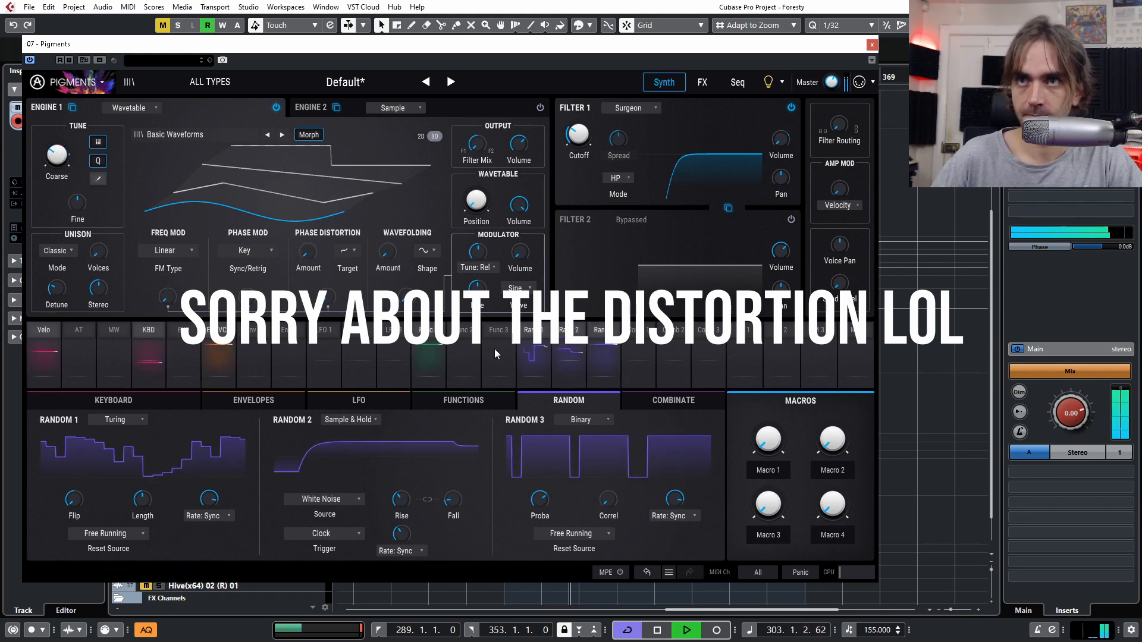
left_click(559, 337)
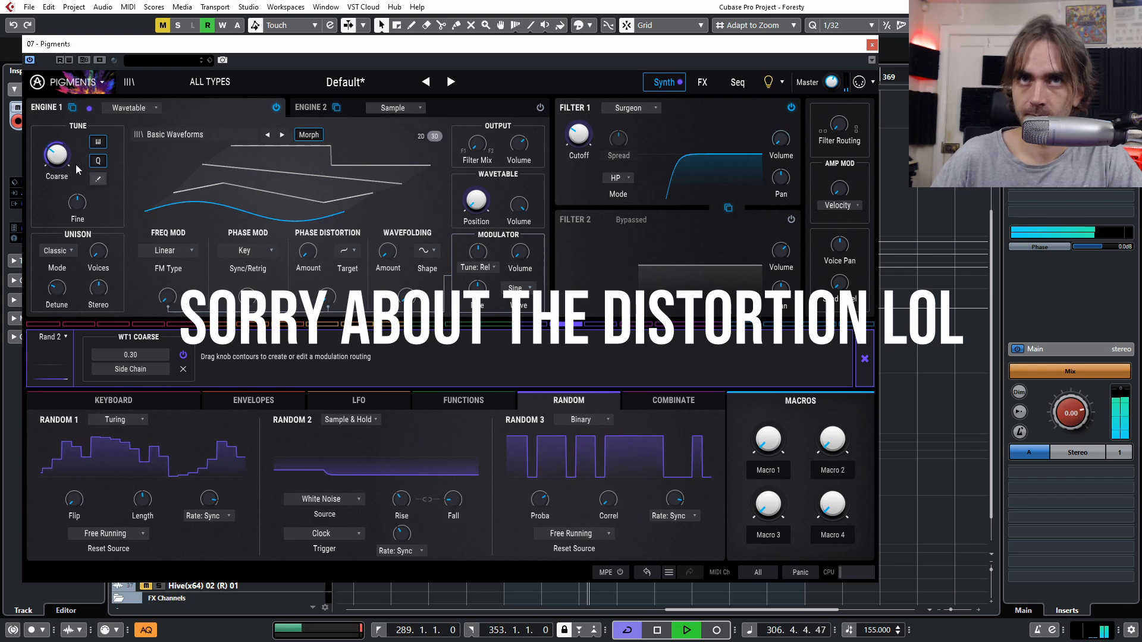
mouse_move(59, 168)
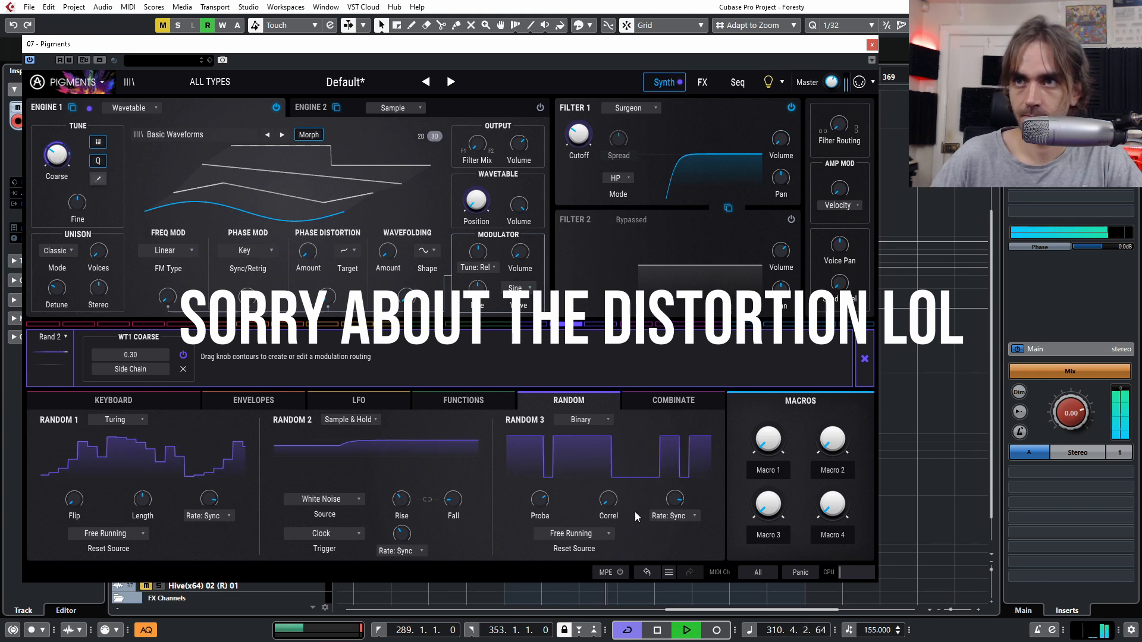
left_click(865, 359)
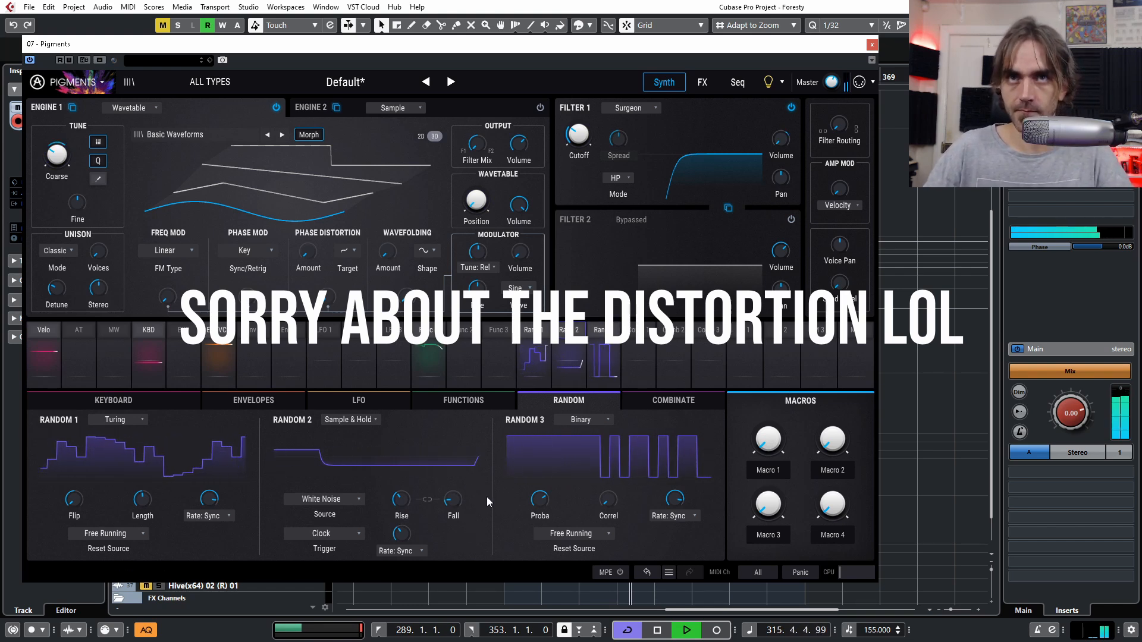
Step: Lower Random 2's Rise and Fall times to their minimum and set its sync rate to 1/4
left_click_drag(399, 502, 401, 535)
left_click_drag(453, 500, 397, 579)
left_click(406, 555)
left_click(406, 555)
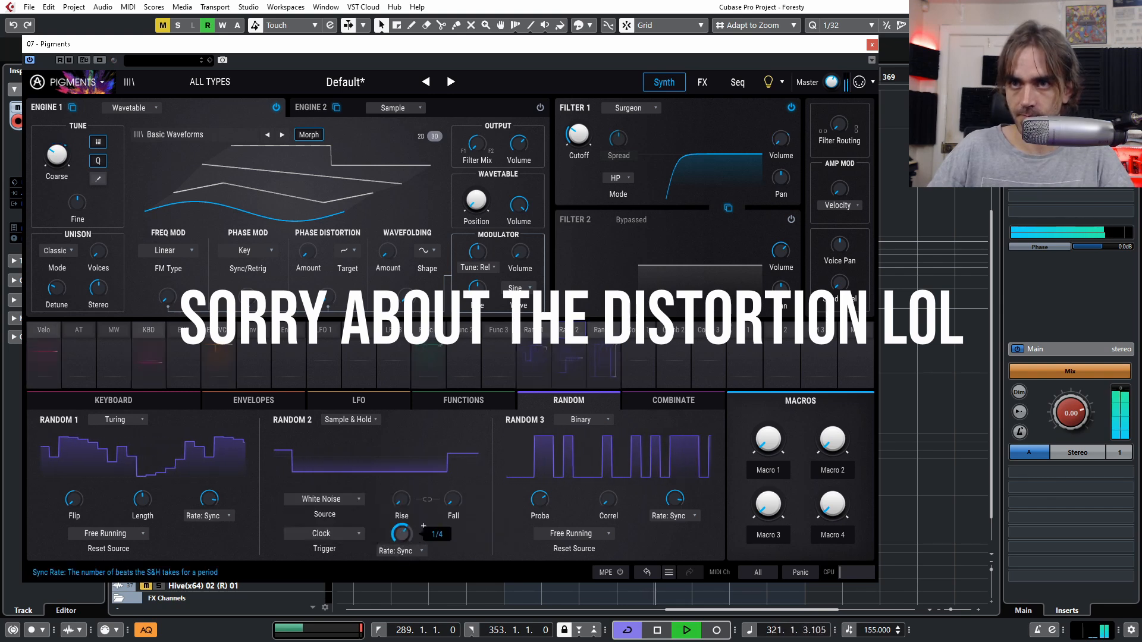